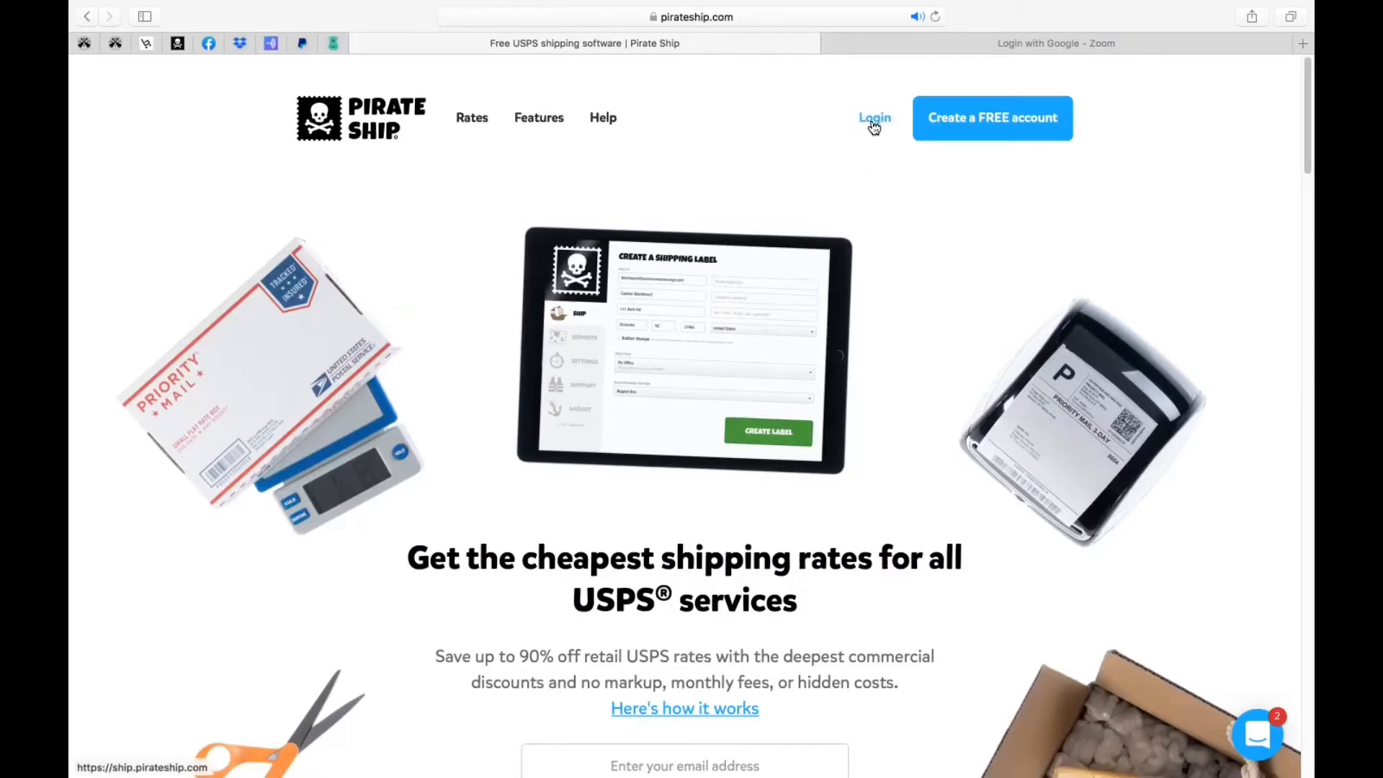
Open the free account sign-up form and review its email, password, name, company, physical address and phone fields.
click(1008, 128)
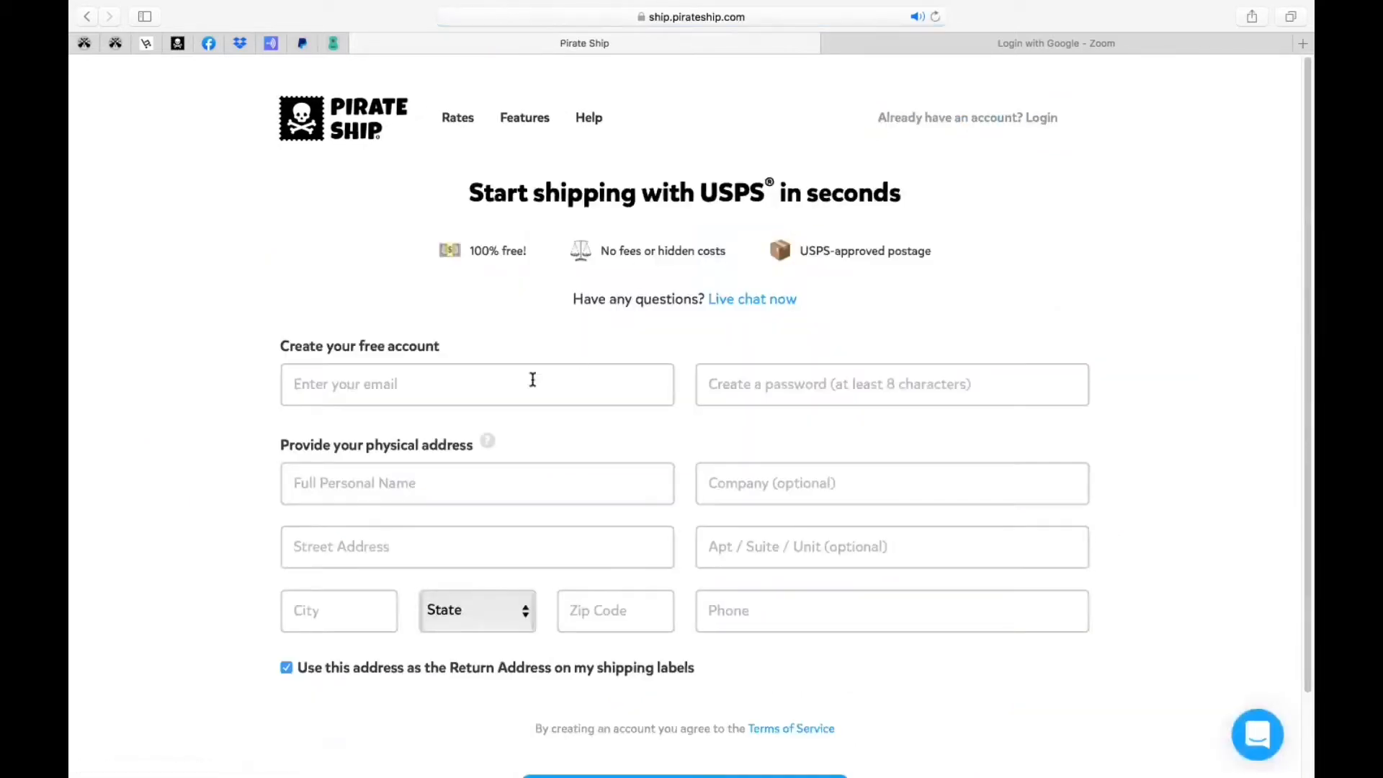
click(522, 390)
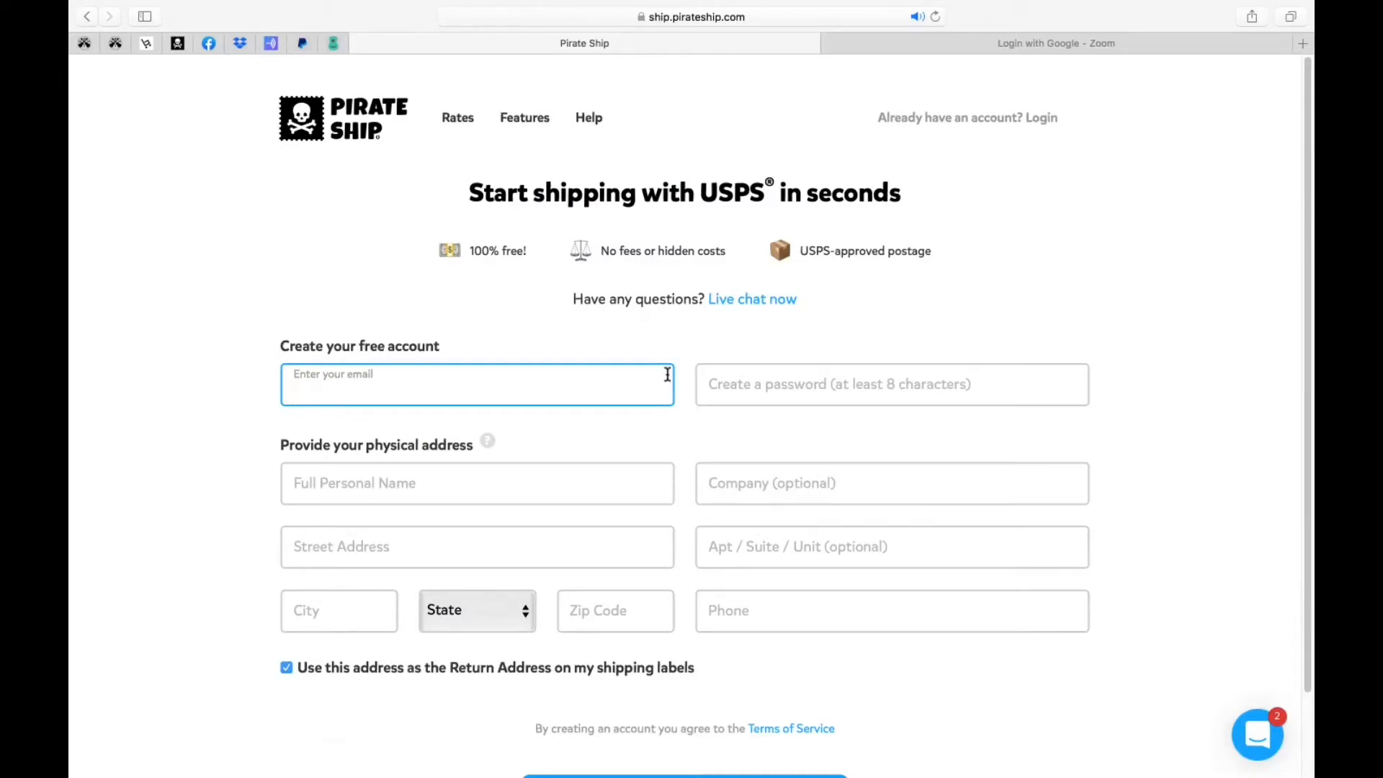
click(792, 390)
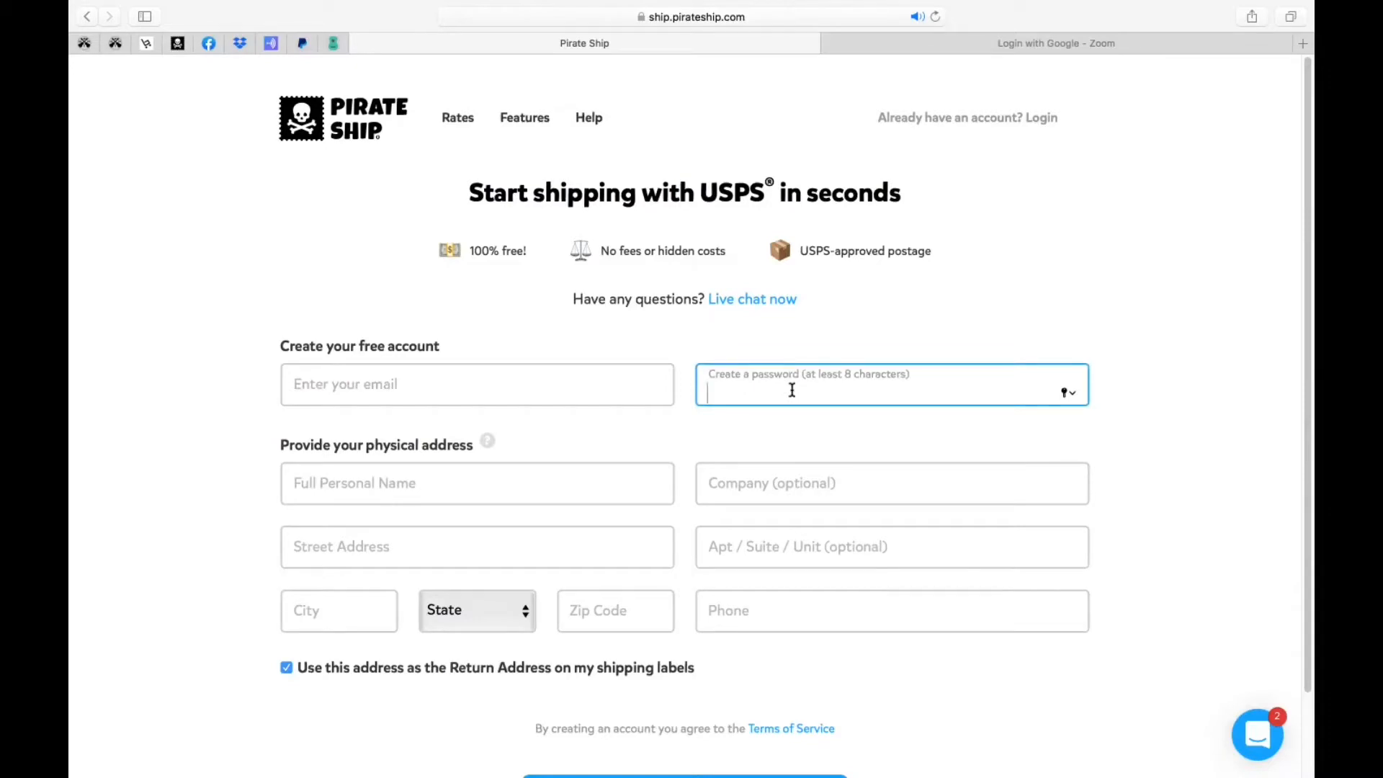
click(465, 493)
click(814, 485)
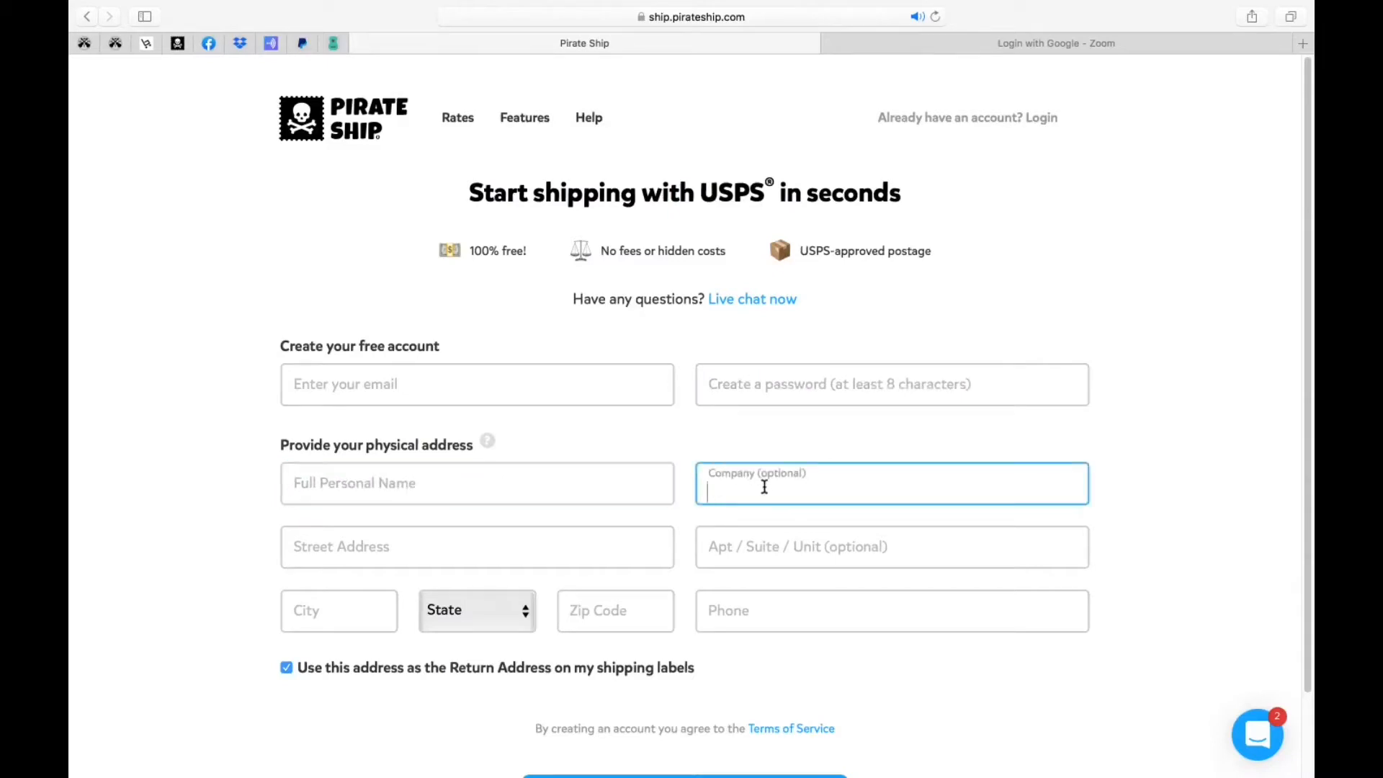
click(437, 554)
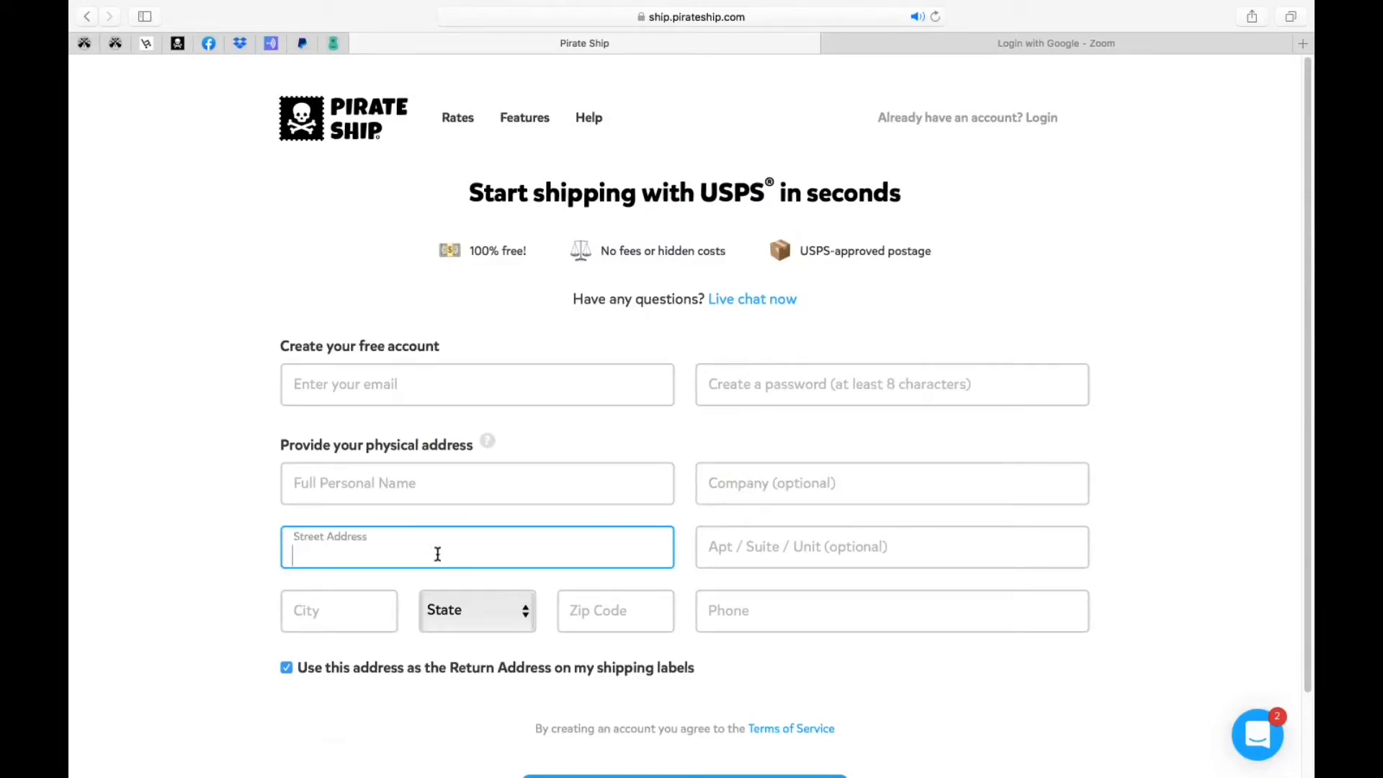
click(327, 615)
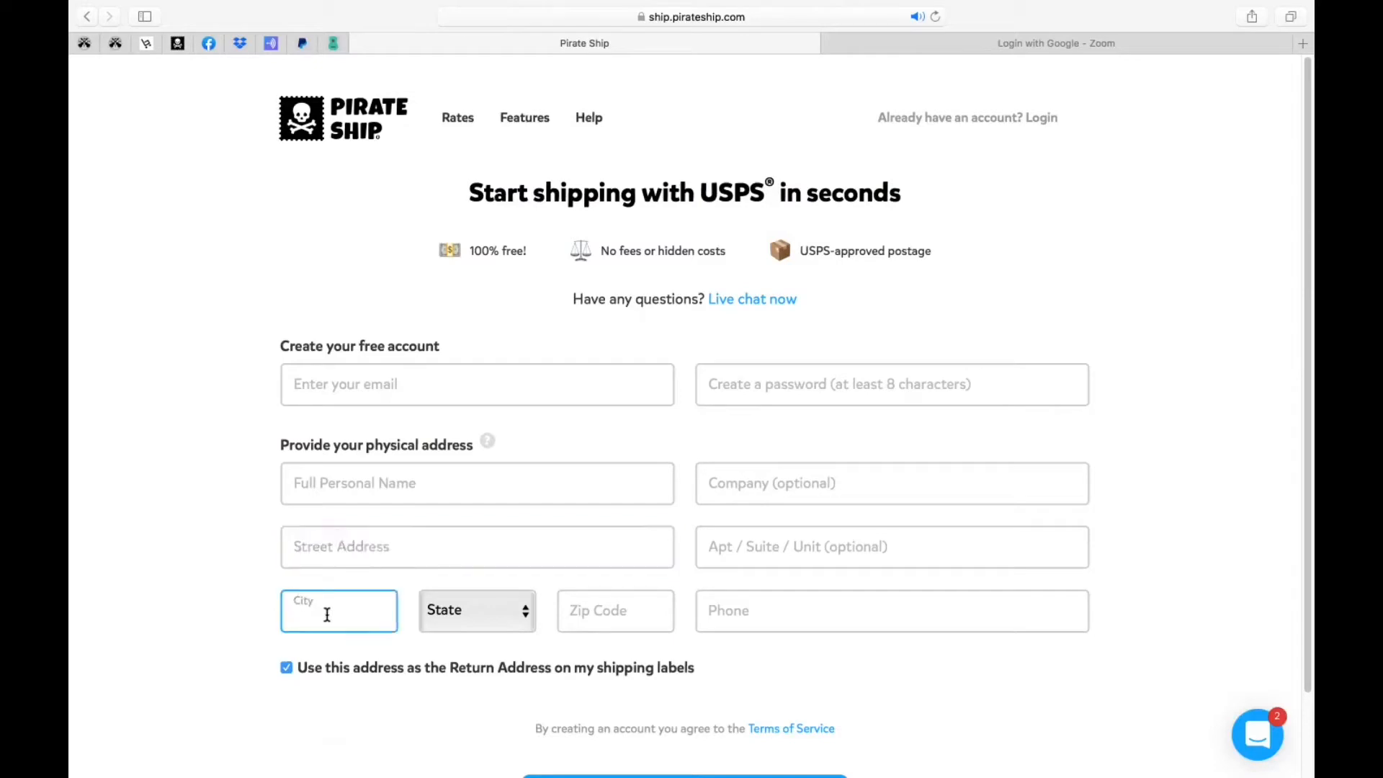
click(613, 608)
click(785, 613)
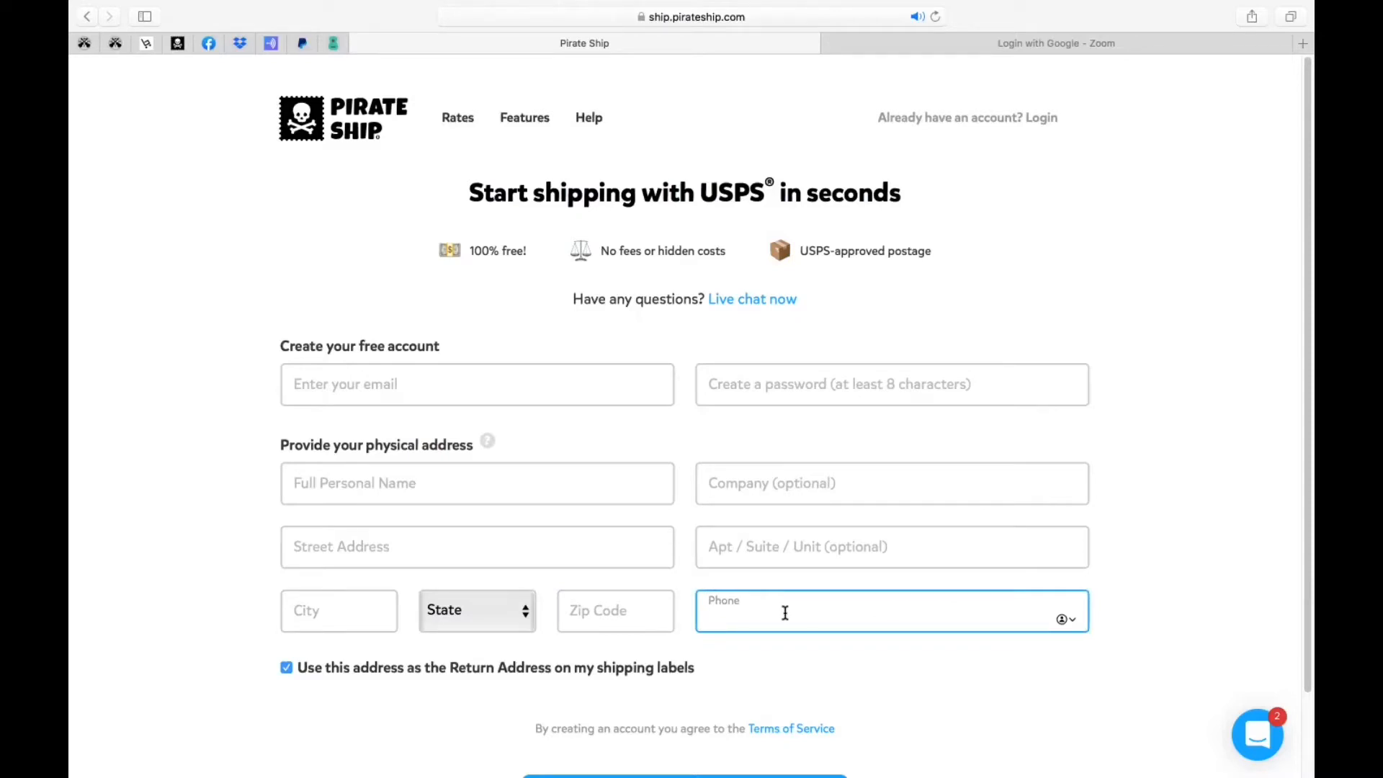
Examine the separate label address fields by temporarily turning off use of the physical address as the return address.
click(287, 670)
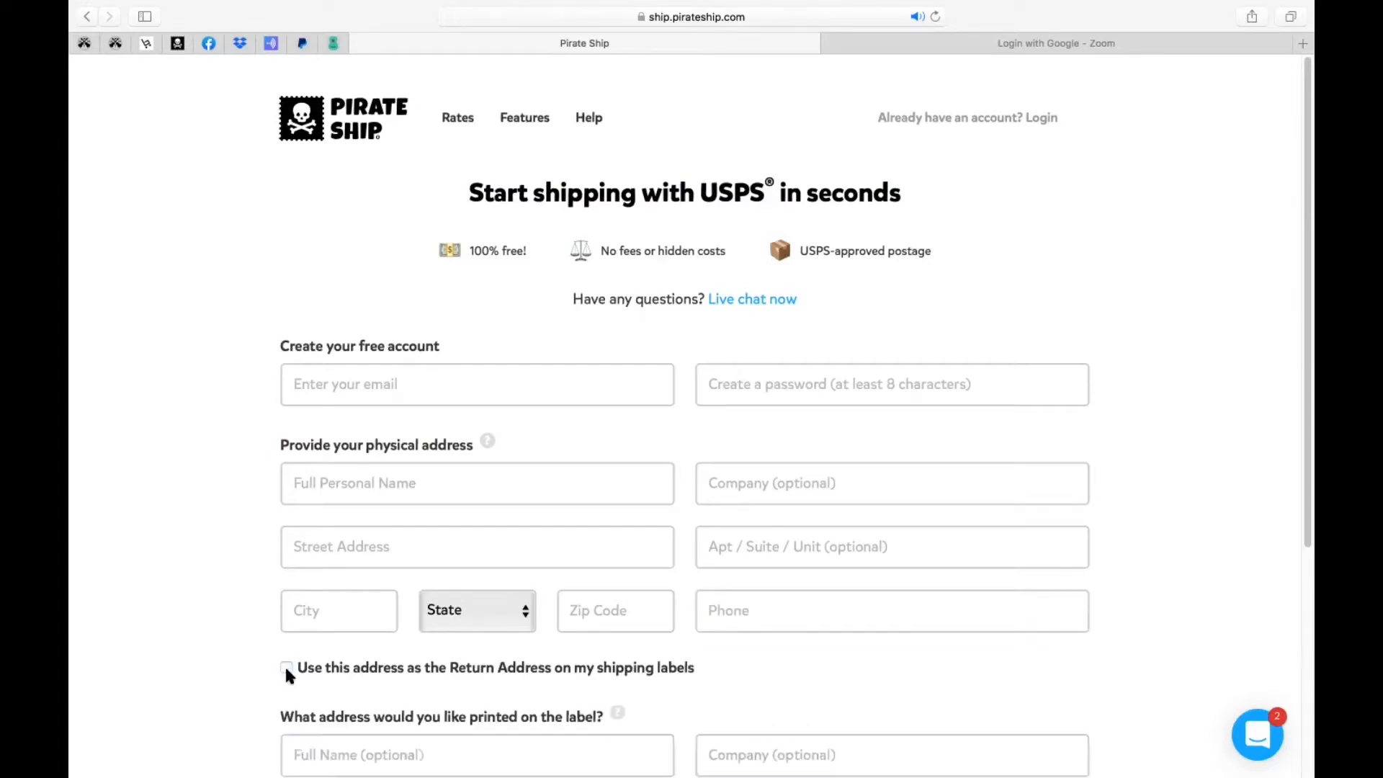
scroll(287, 673, down, 5)
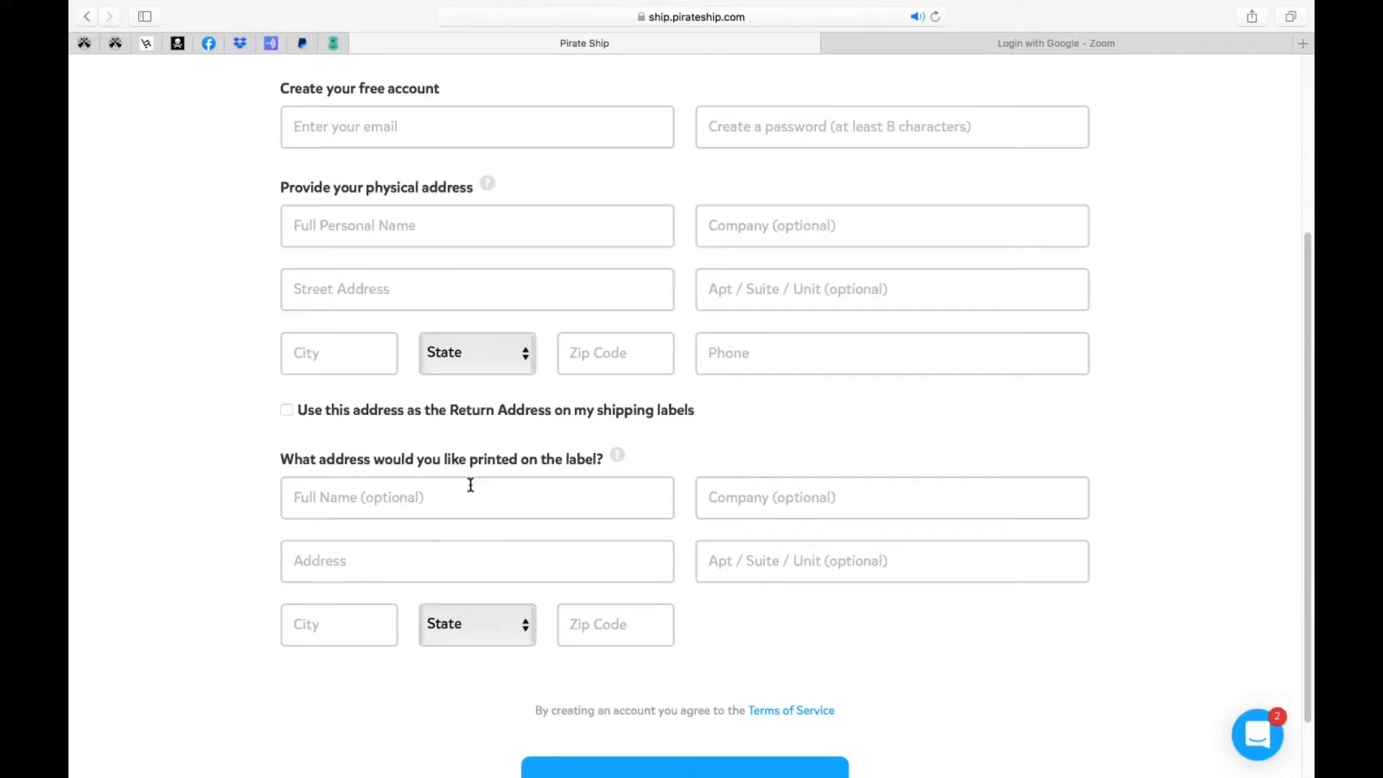
click(286, 411)
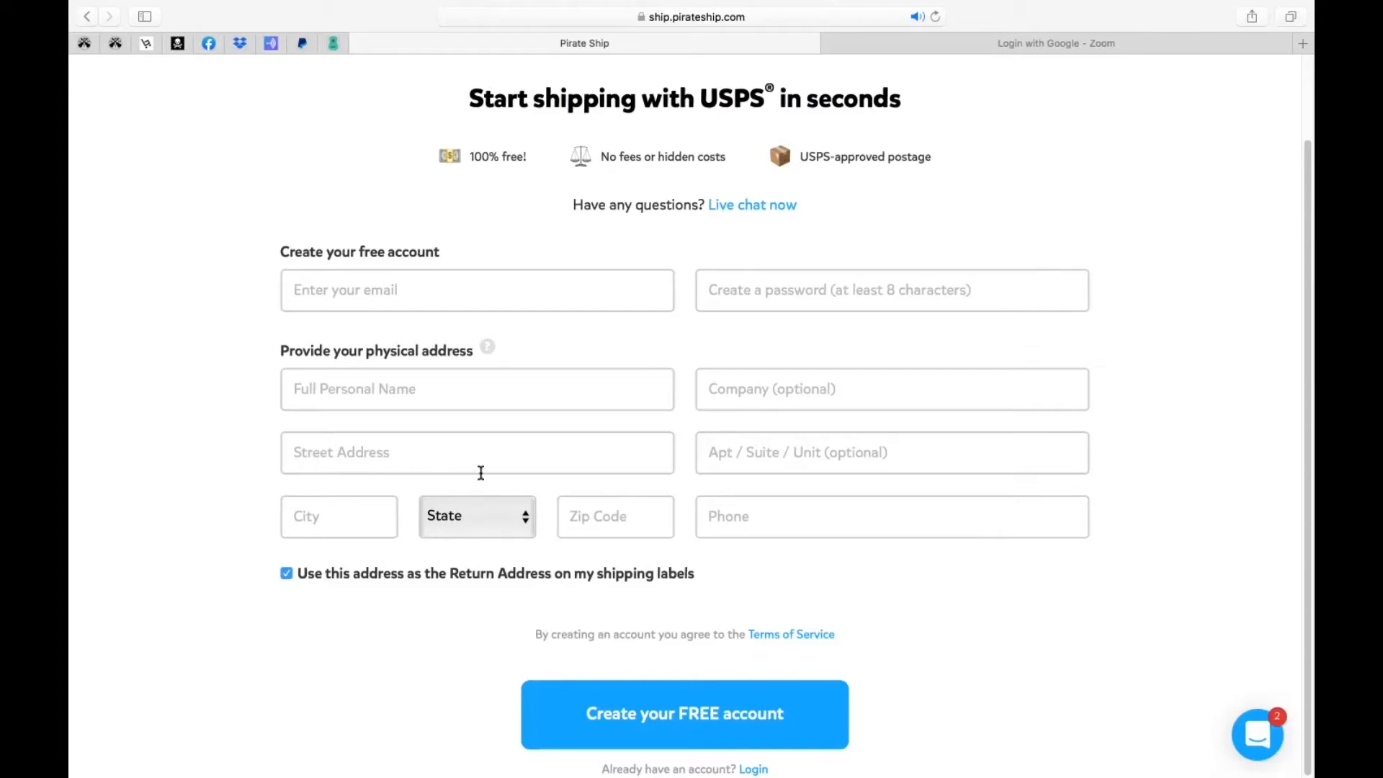
scroll(480, 472, up, 3)
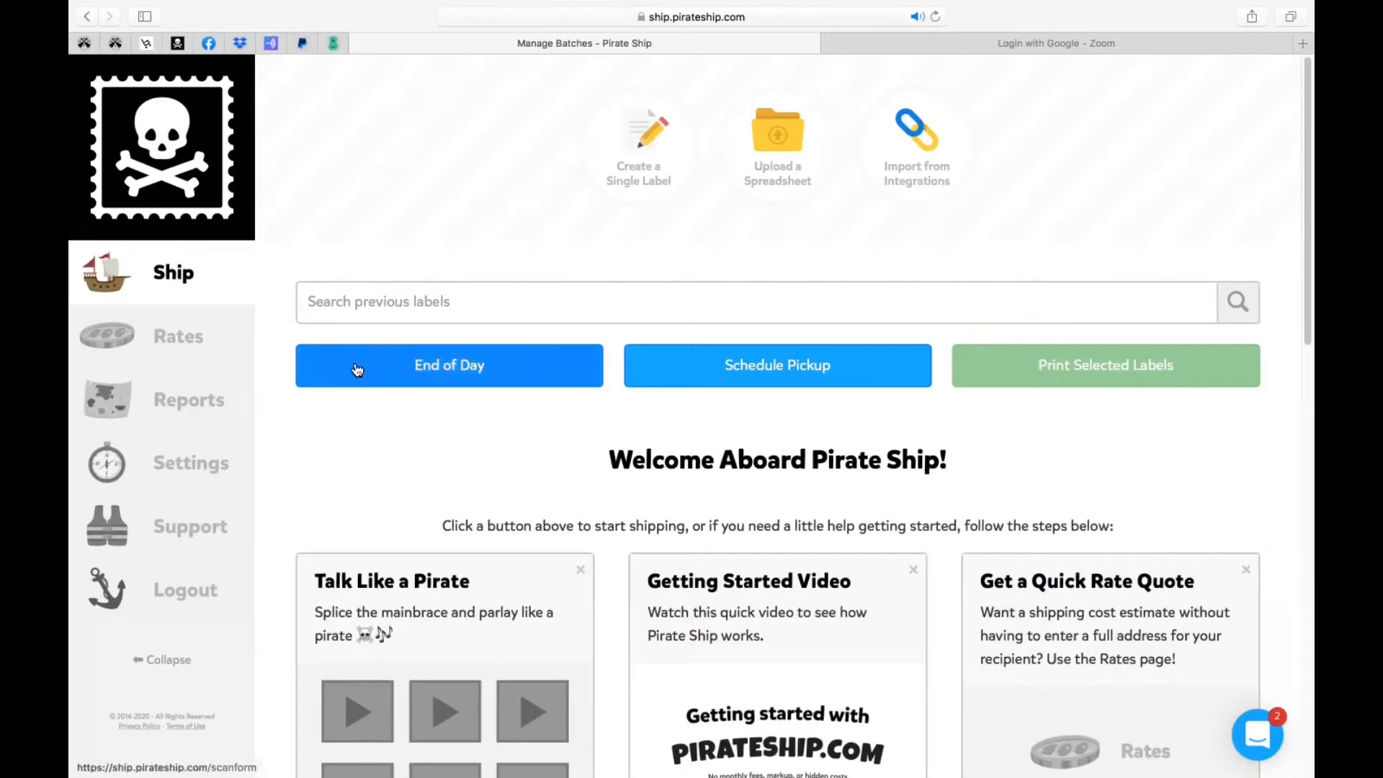
Open the account settings and review the email, password and name fields and the available timezones.
click(183, 470)
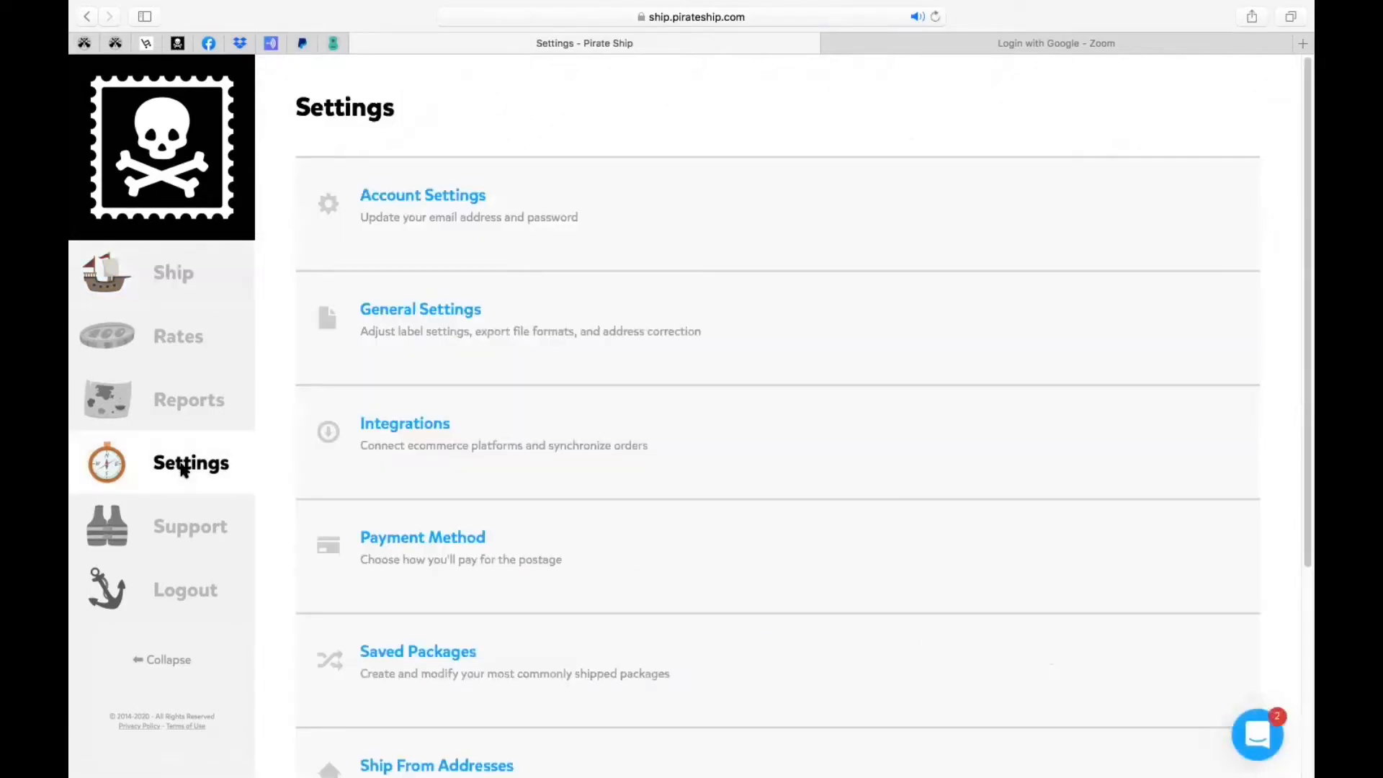
click(402, 197)
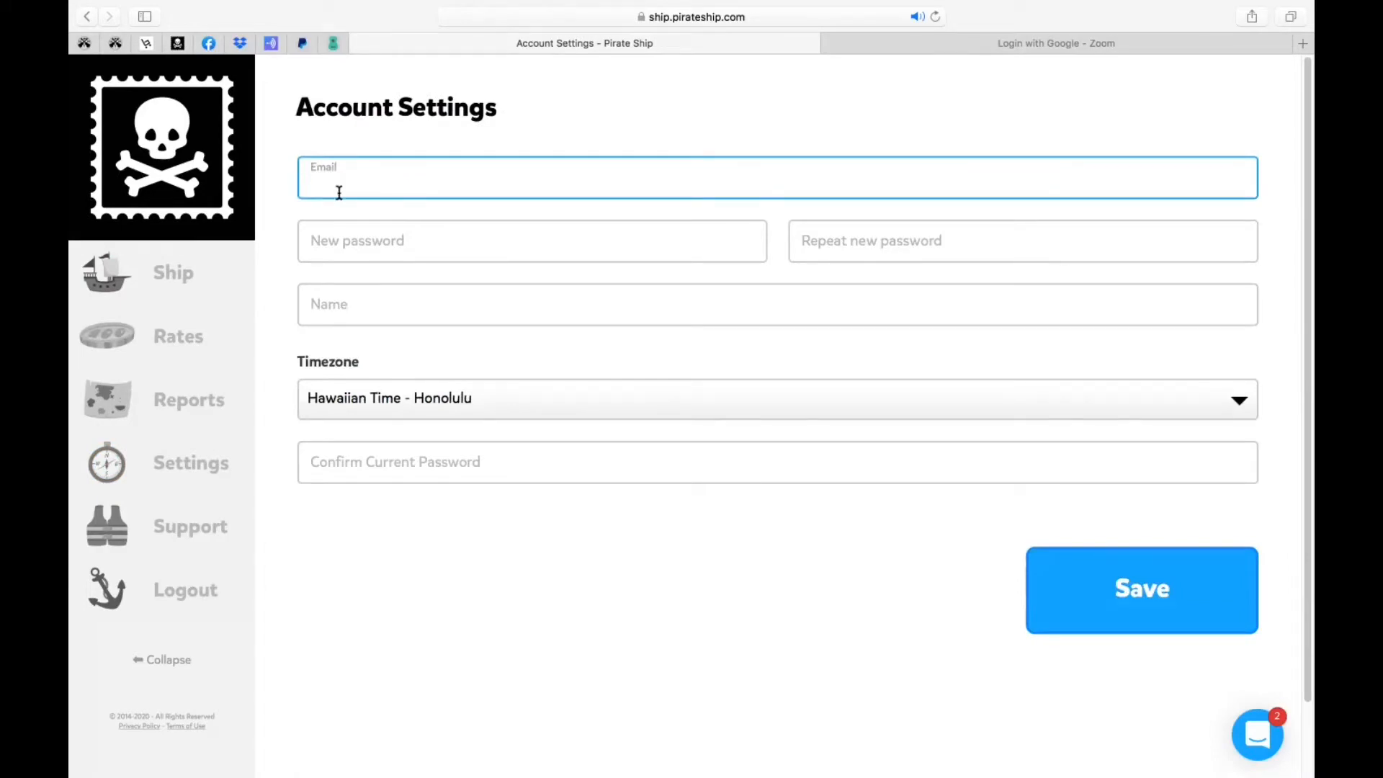
click(347, 254)
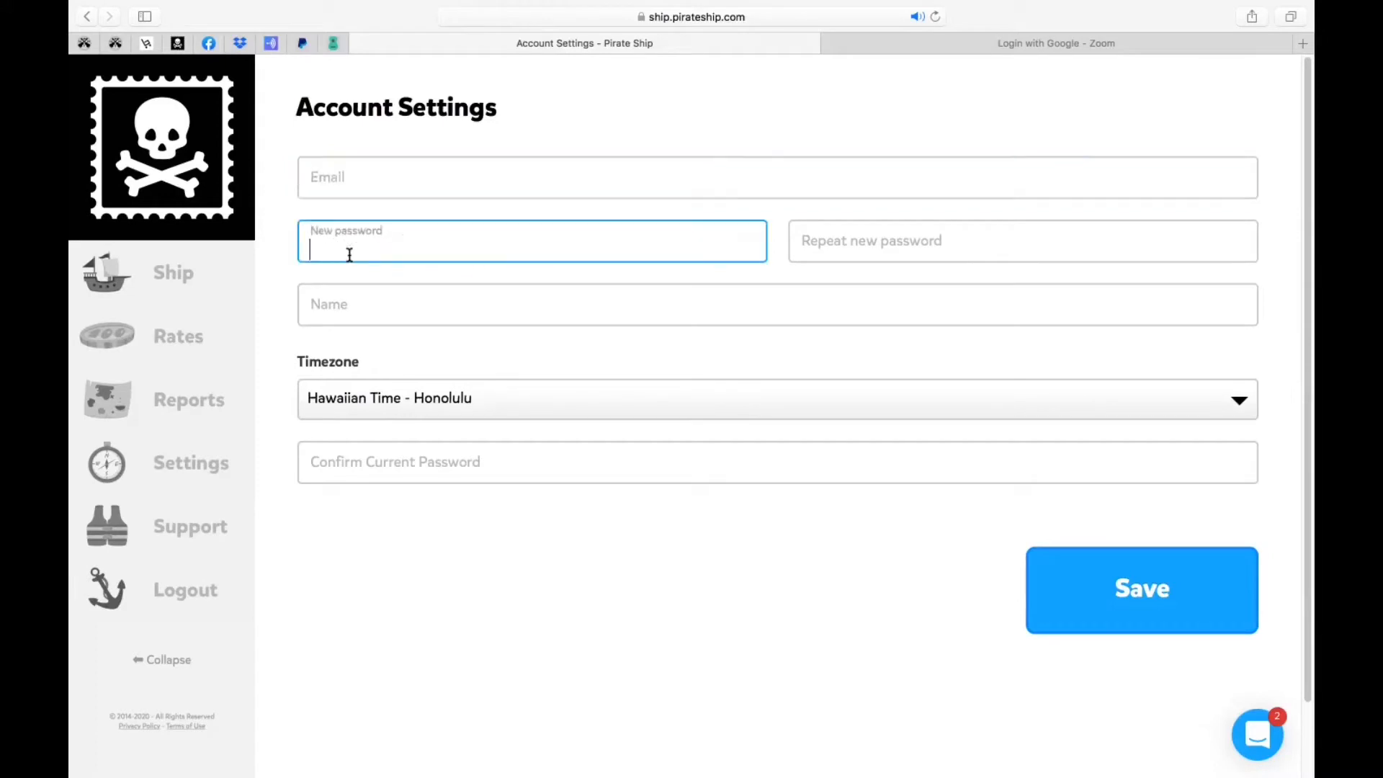
click(892, 244)
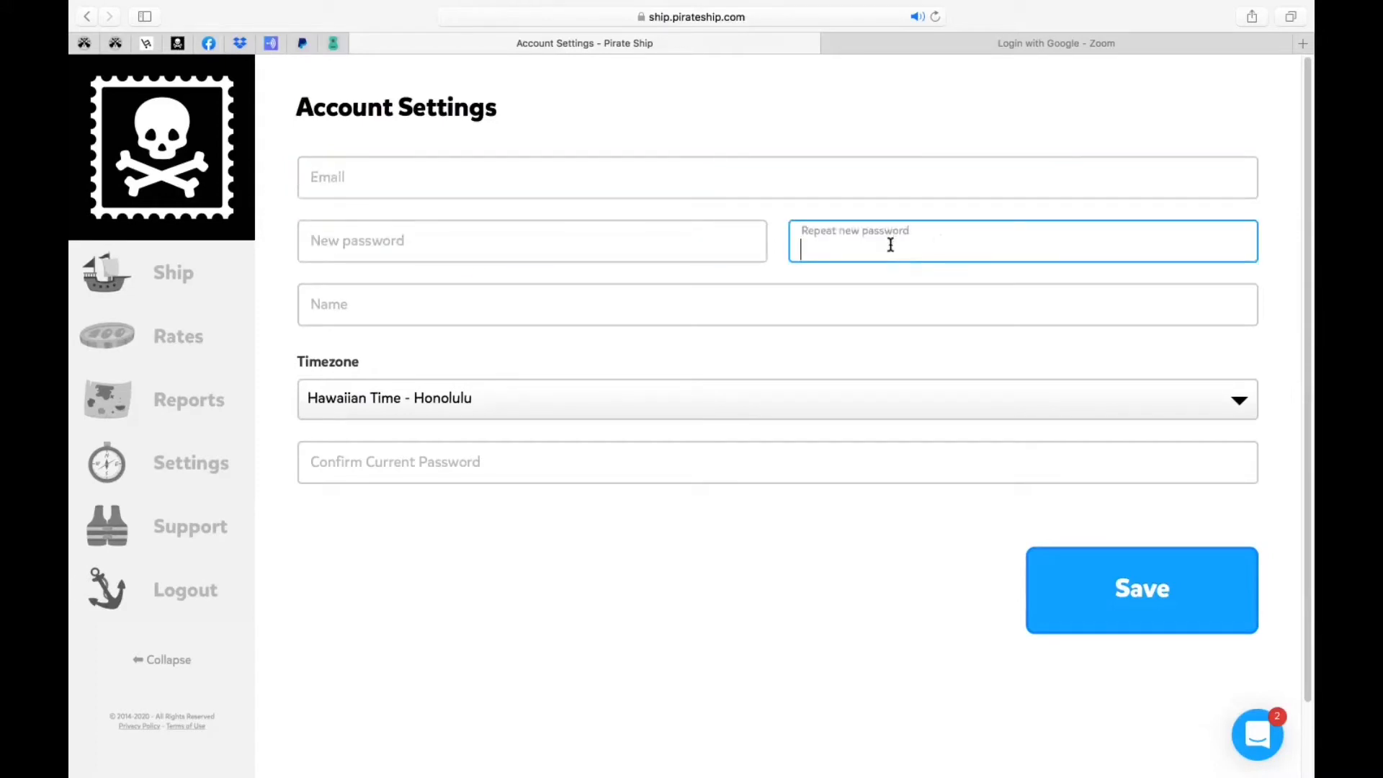
click(443, 309)
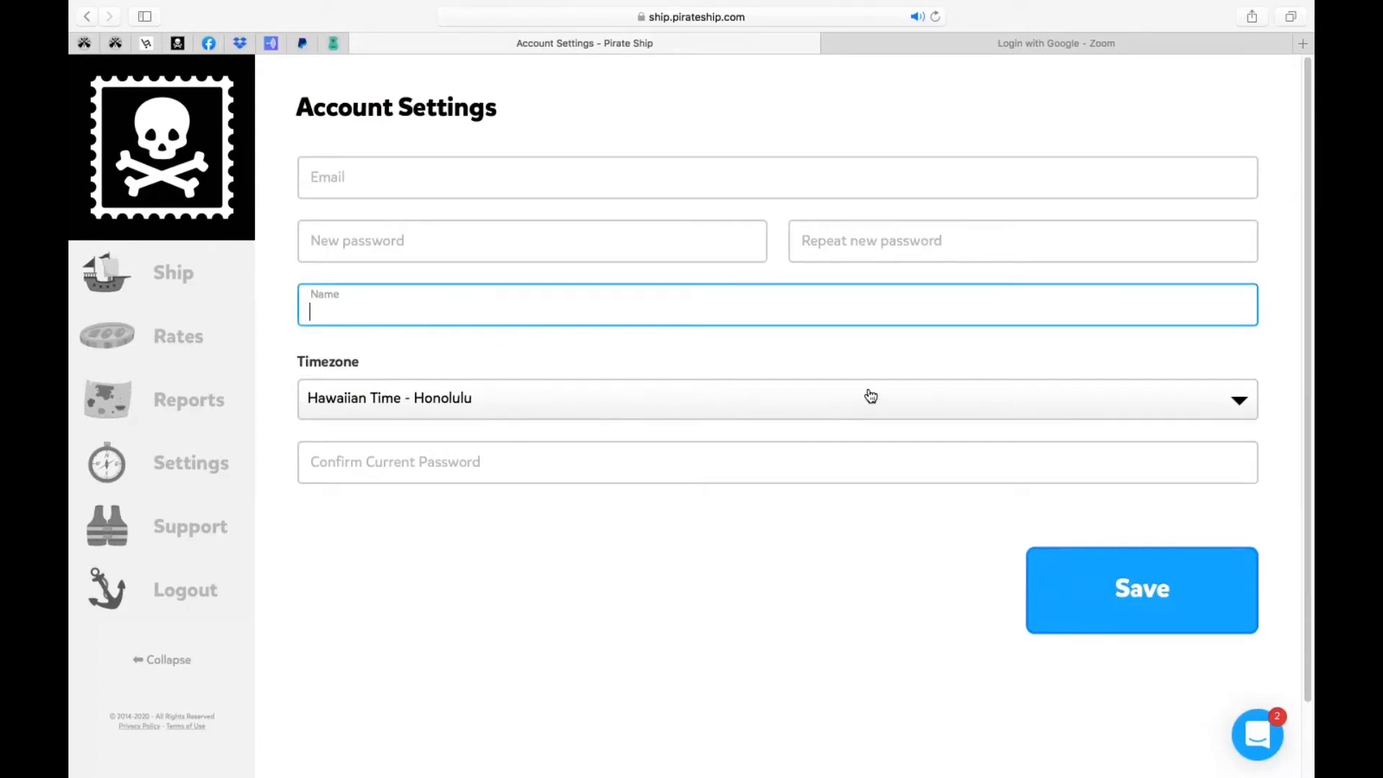
click(828, 408)
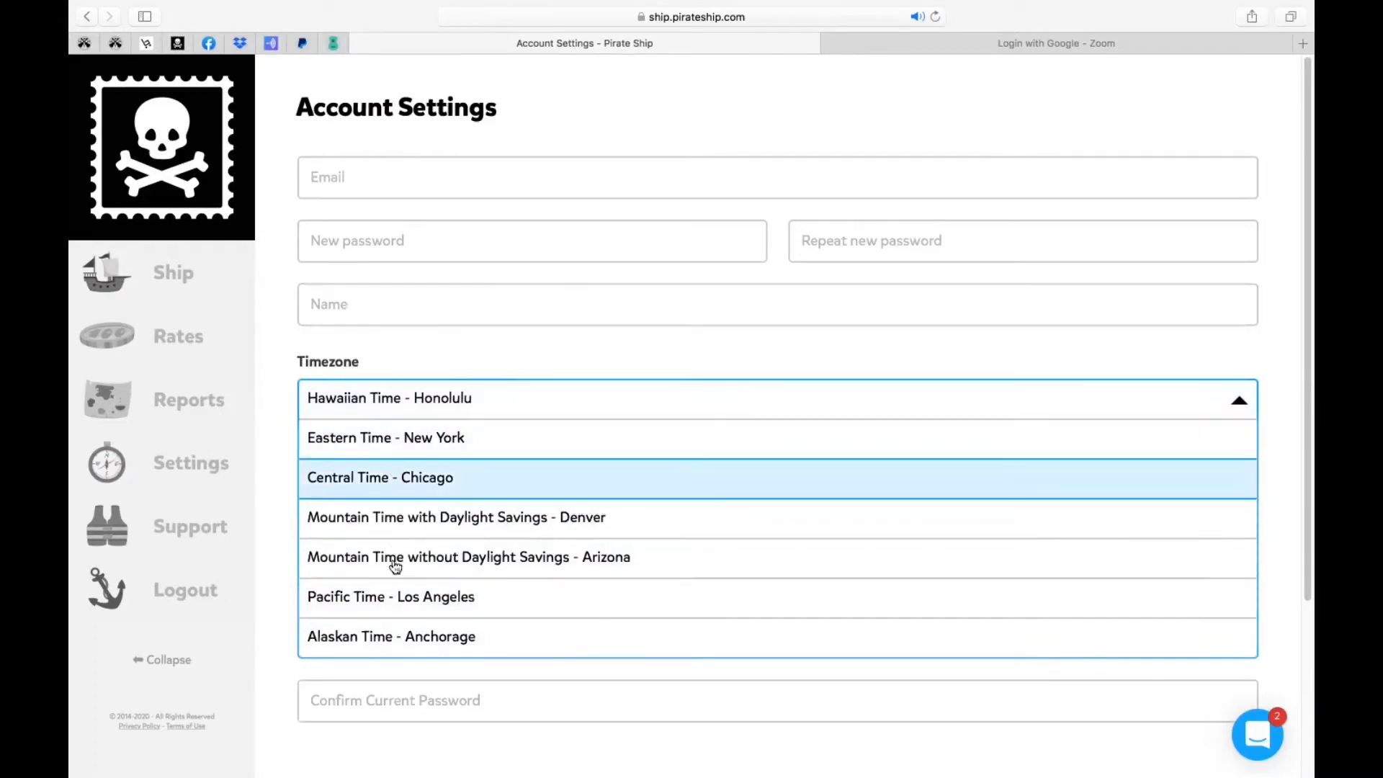
click(400, 360)
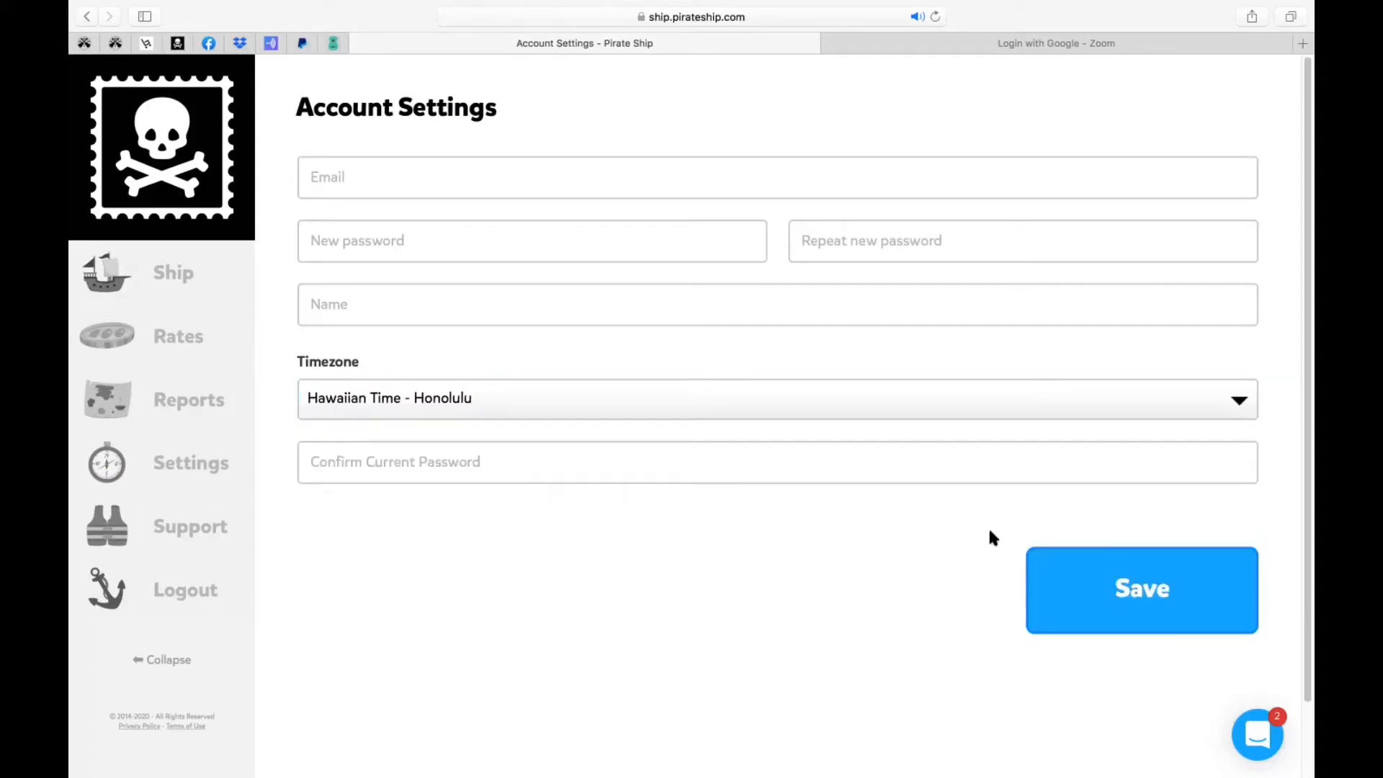
click(1066, 575)
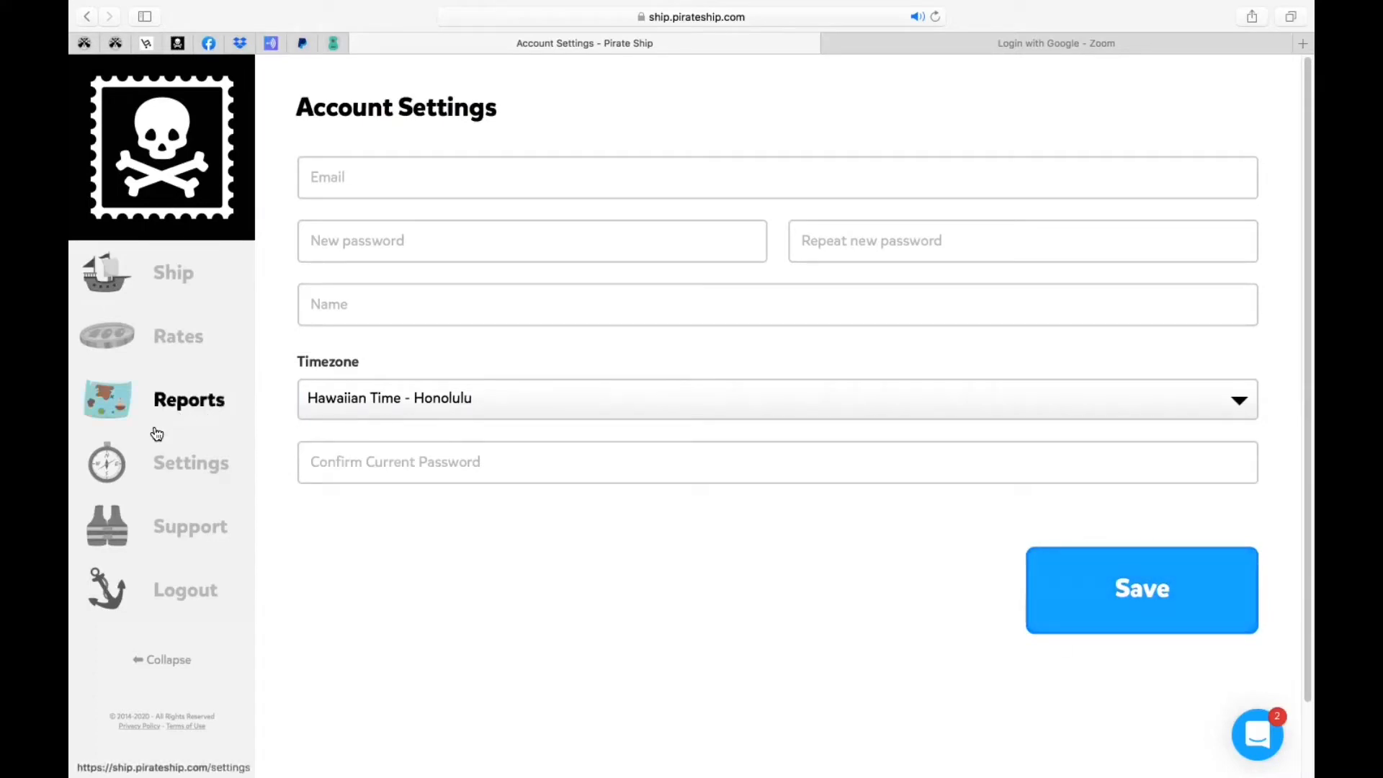
Open the payment method settings and review the default payment amount choices without selecting one.
click(175, 465)
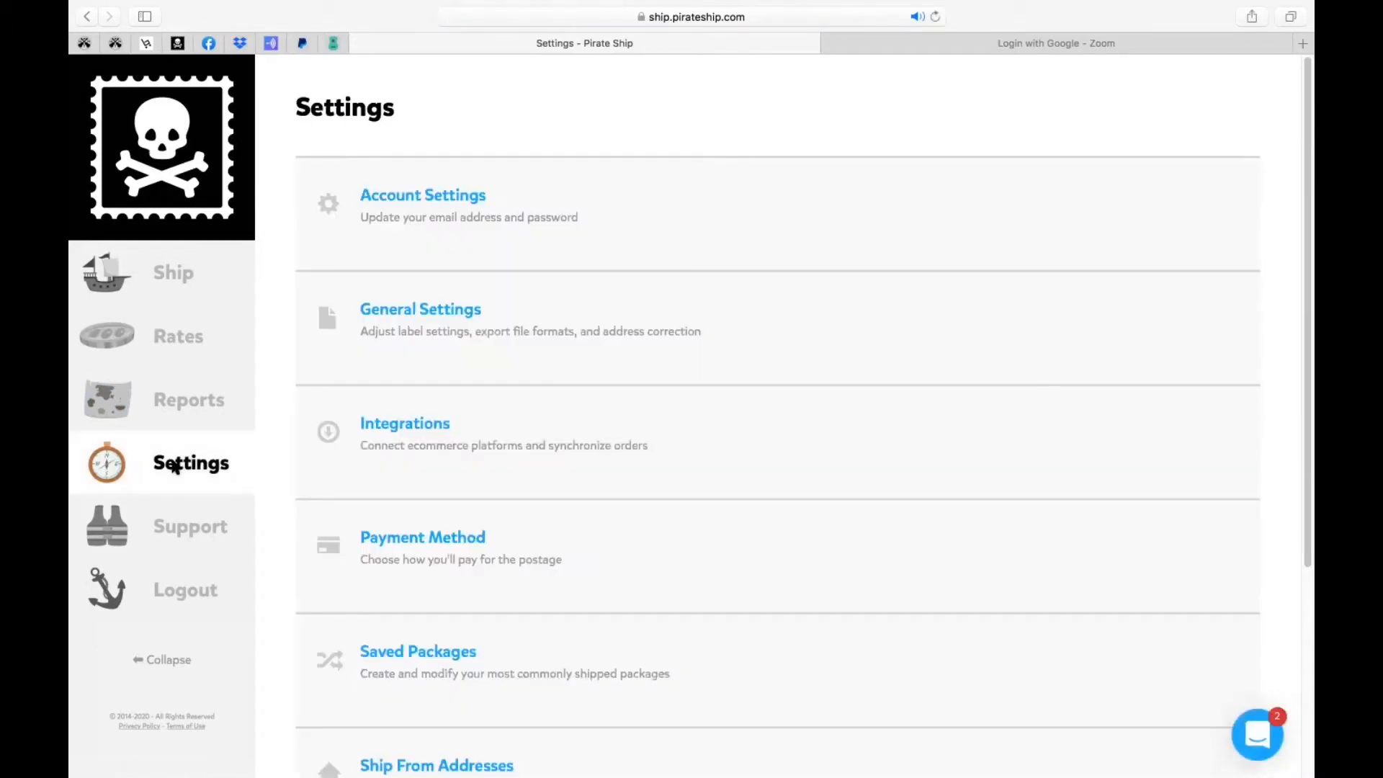
click(407, 541)
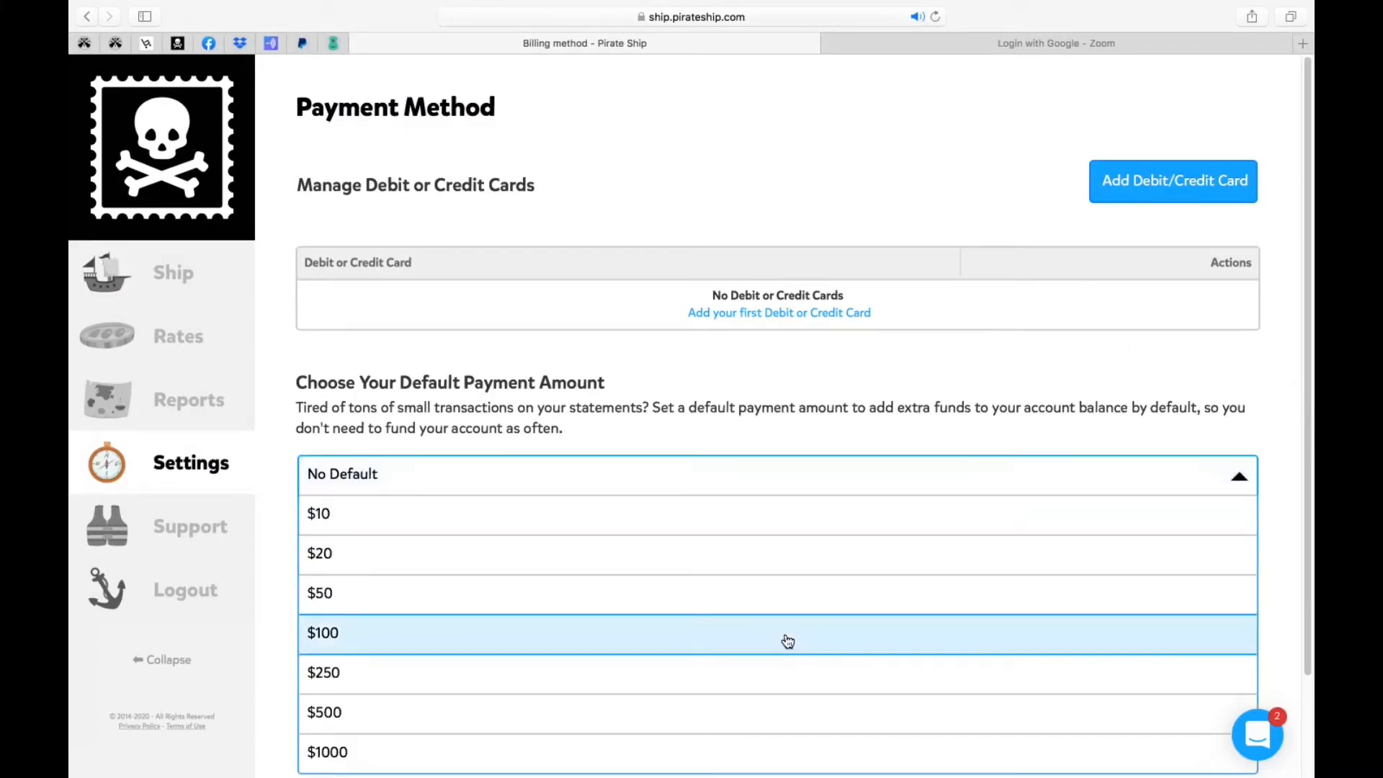
scroll(787, 642, down, 3)
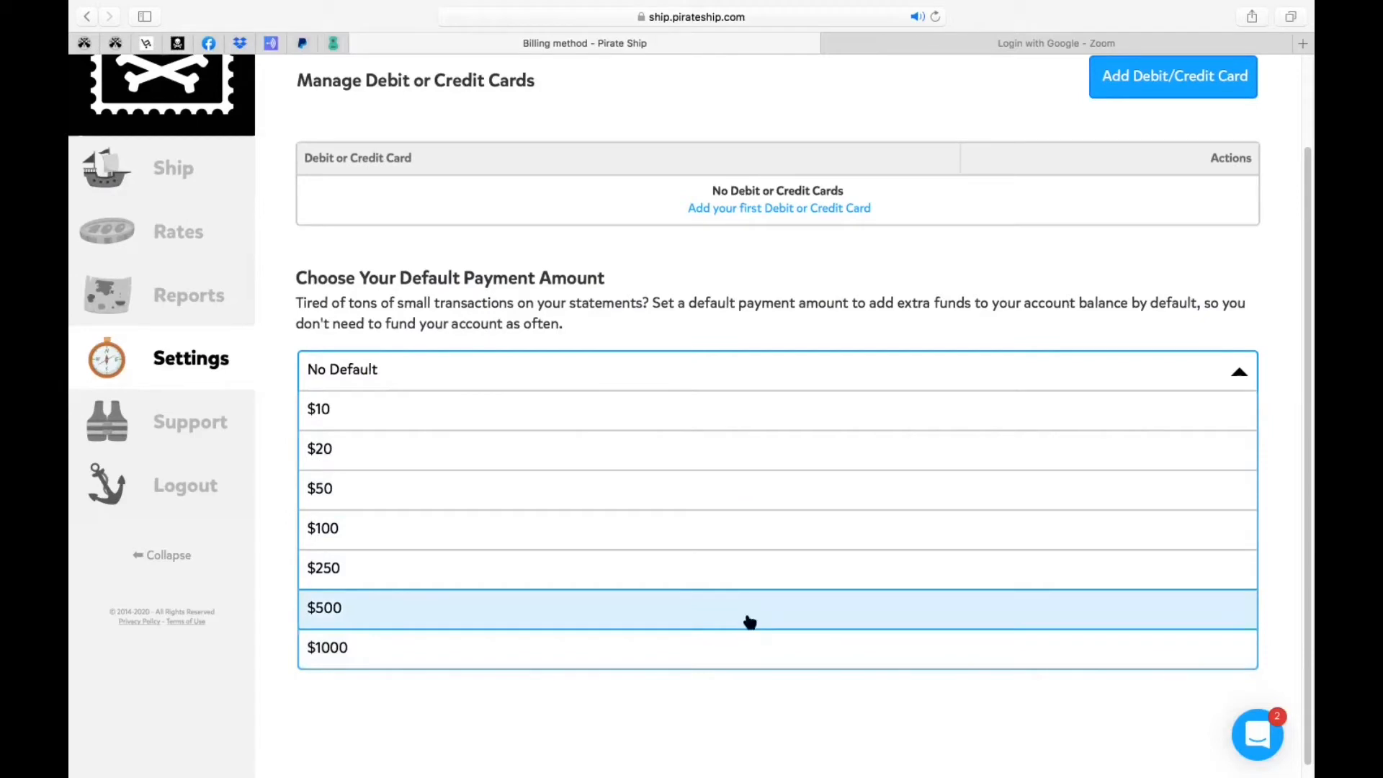
scroll(753, 621, down, 1)
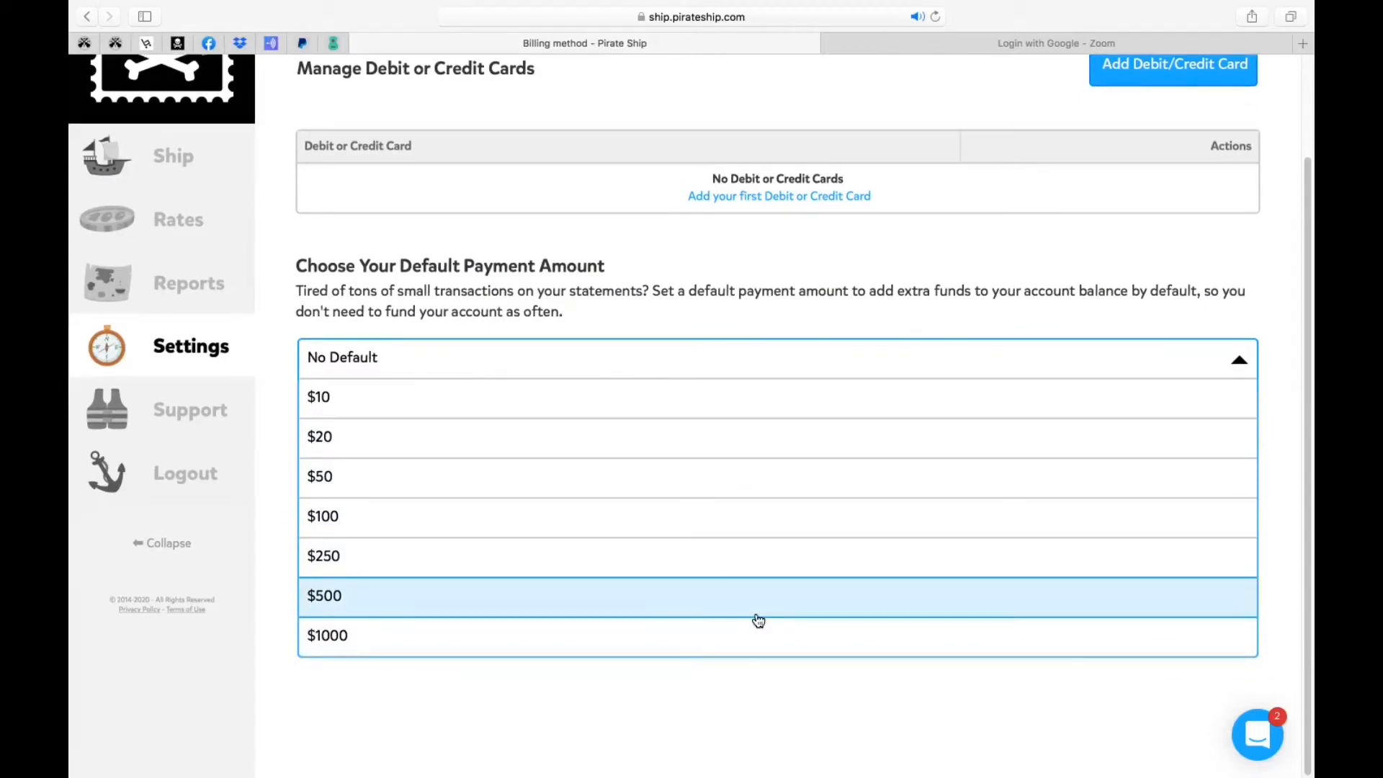
click(1177, 366)
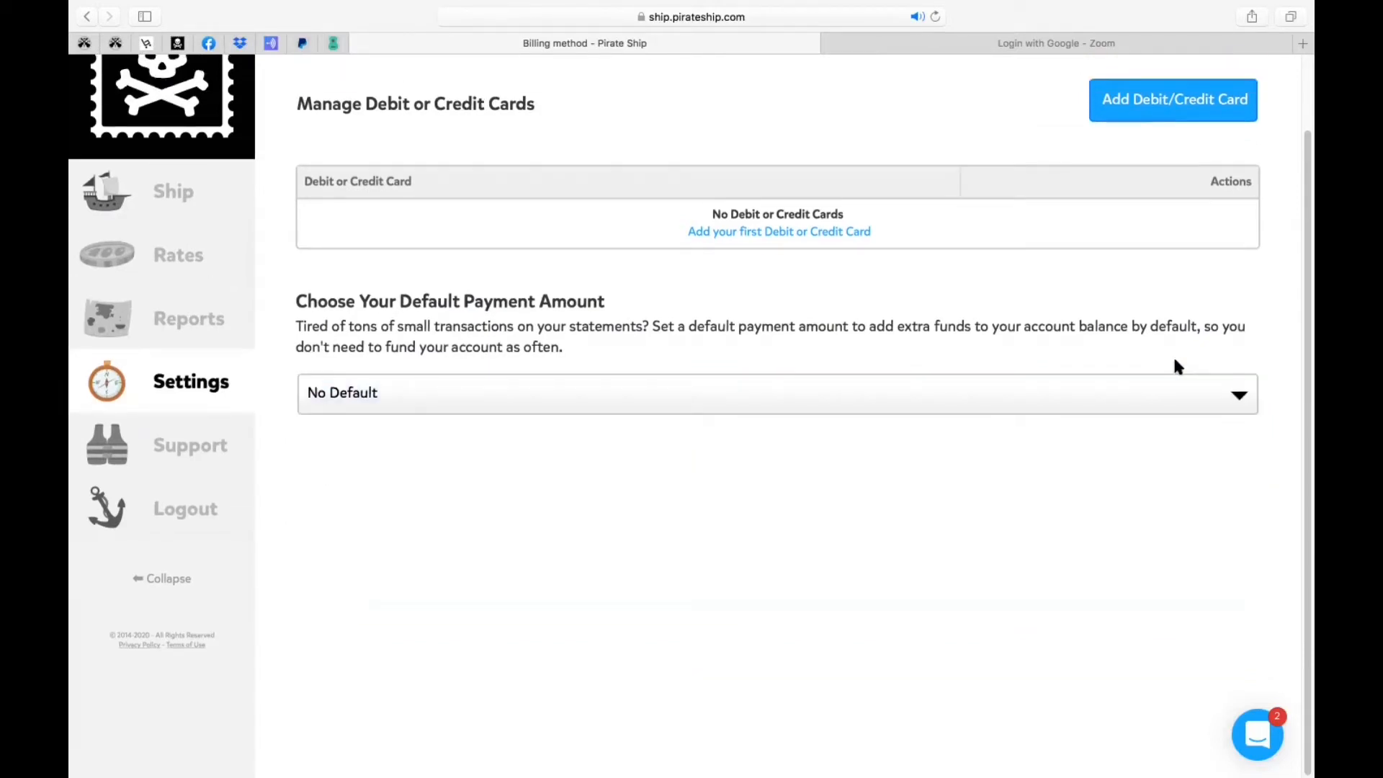
scroll(1177, 366, up, 3)
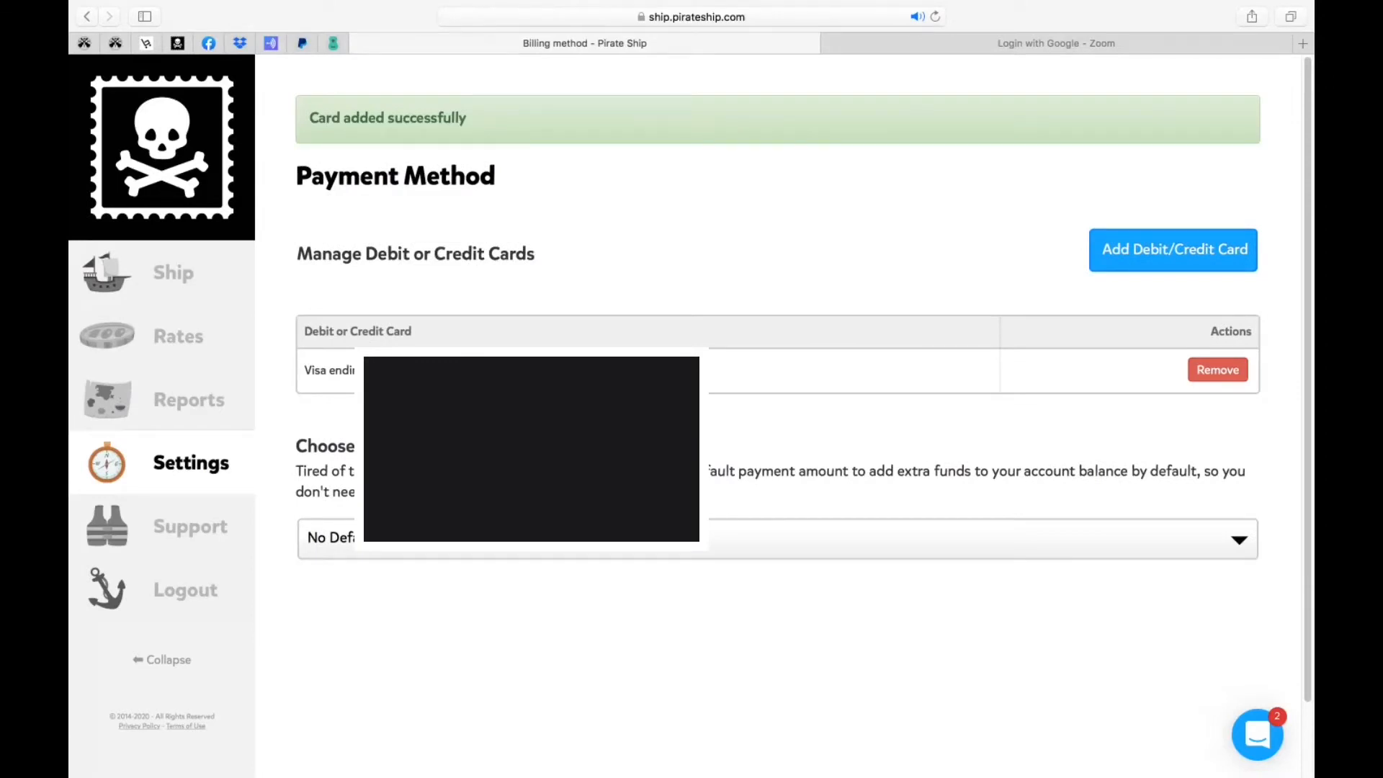
Open the ship-from addresses in the settings.
click(195, 469)
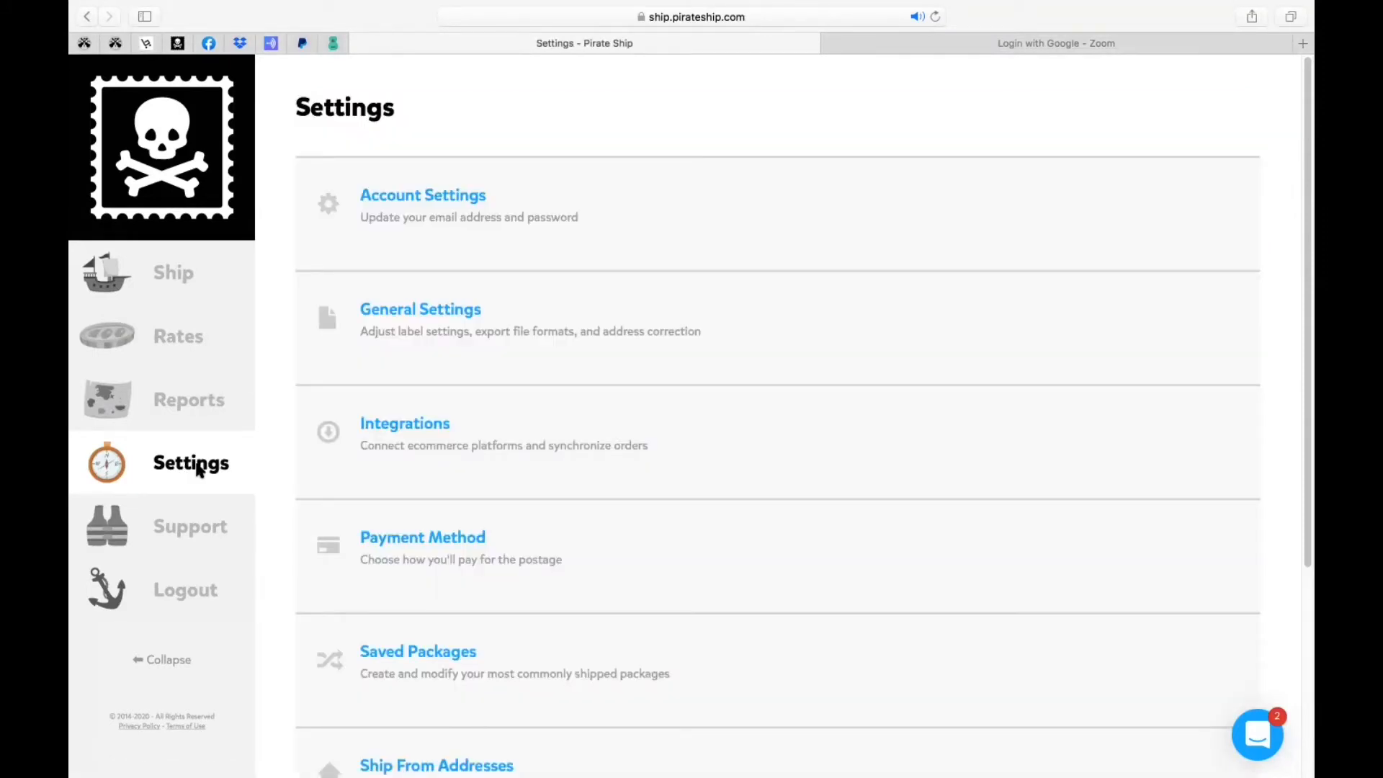
scroll(195, 469, down, 5)
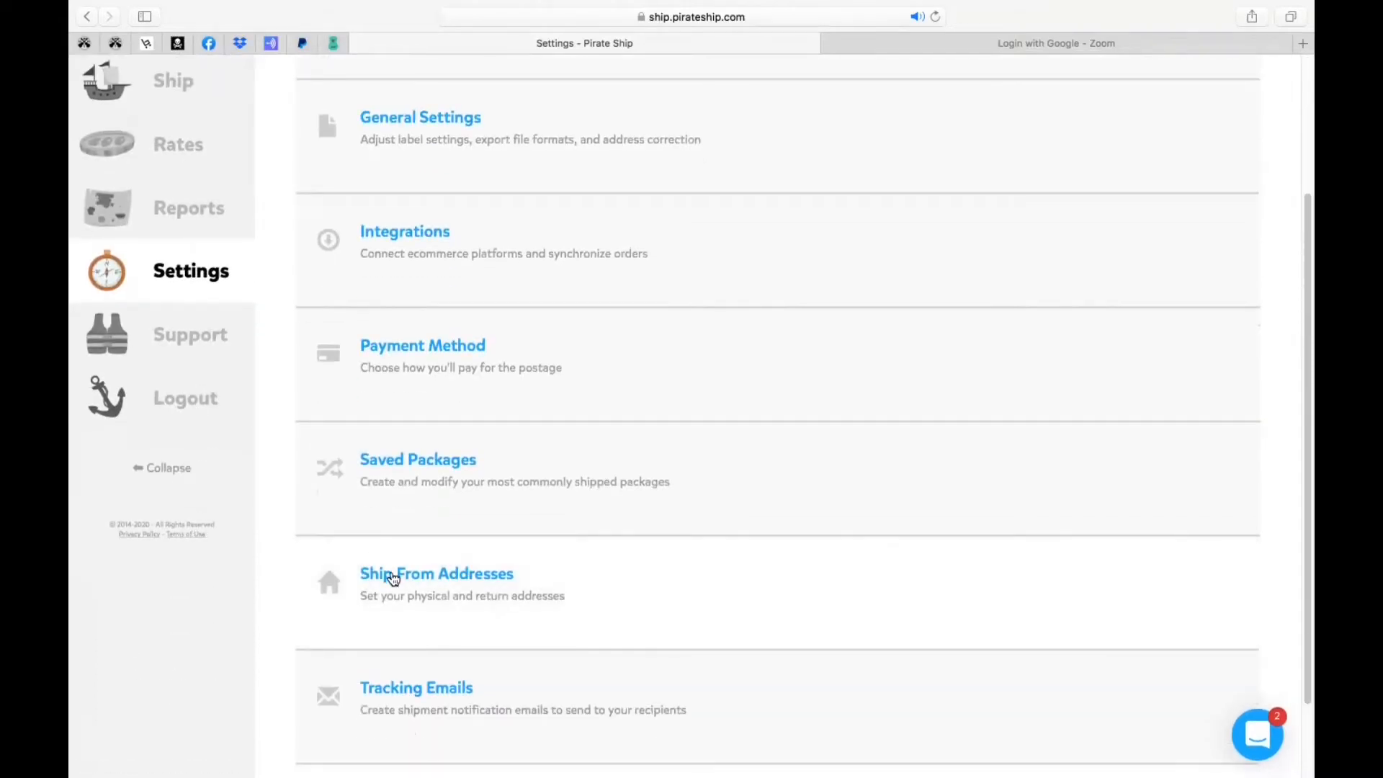
click(393, 576)
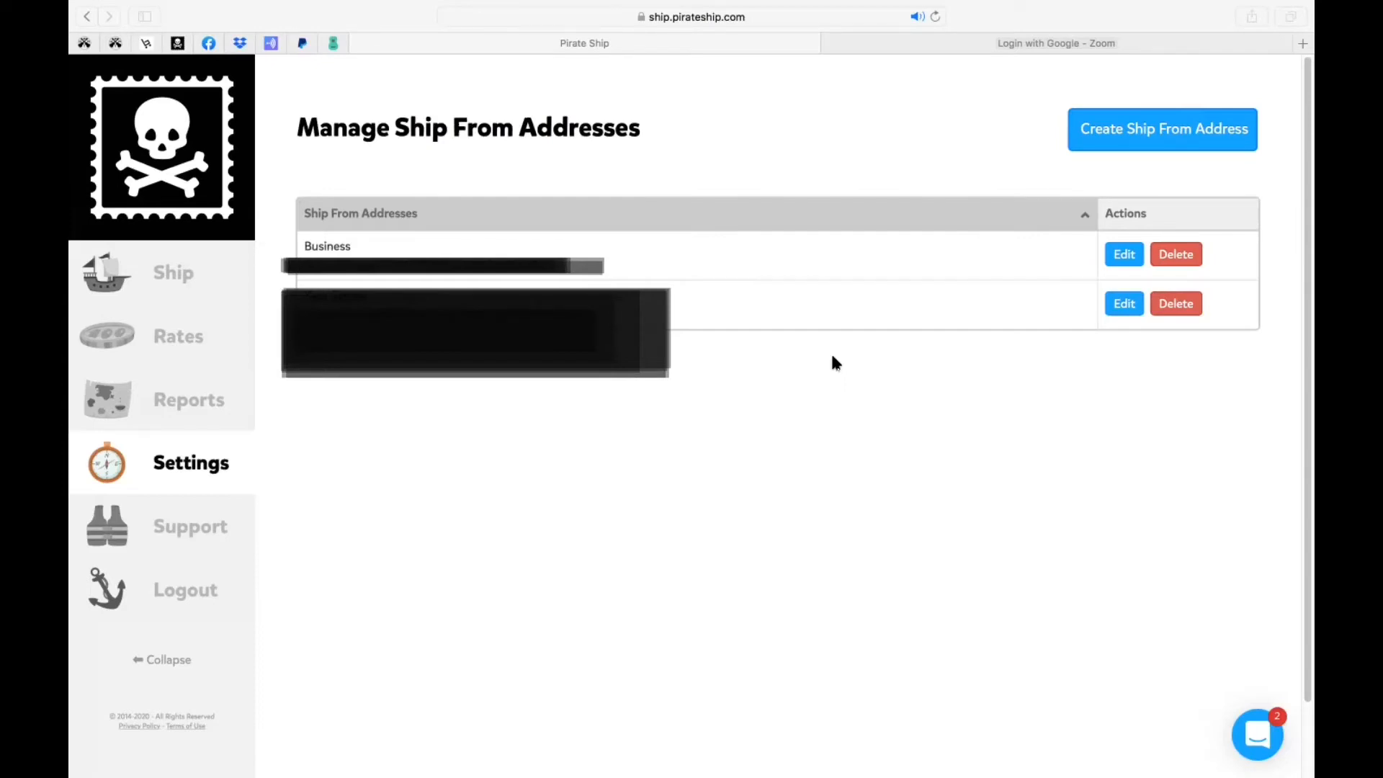
Open the default tracking email template for editing, name it "Business to All" and save it.
click(115, 469)
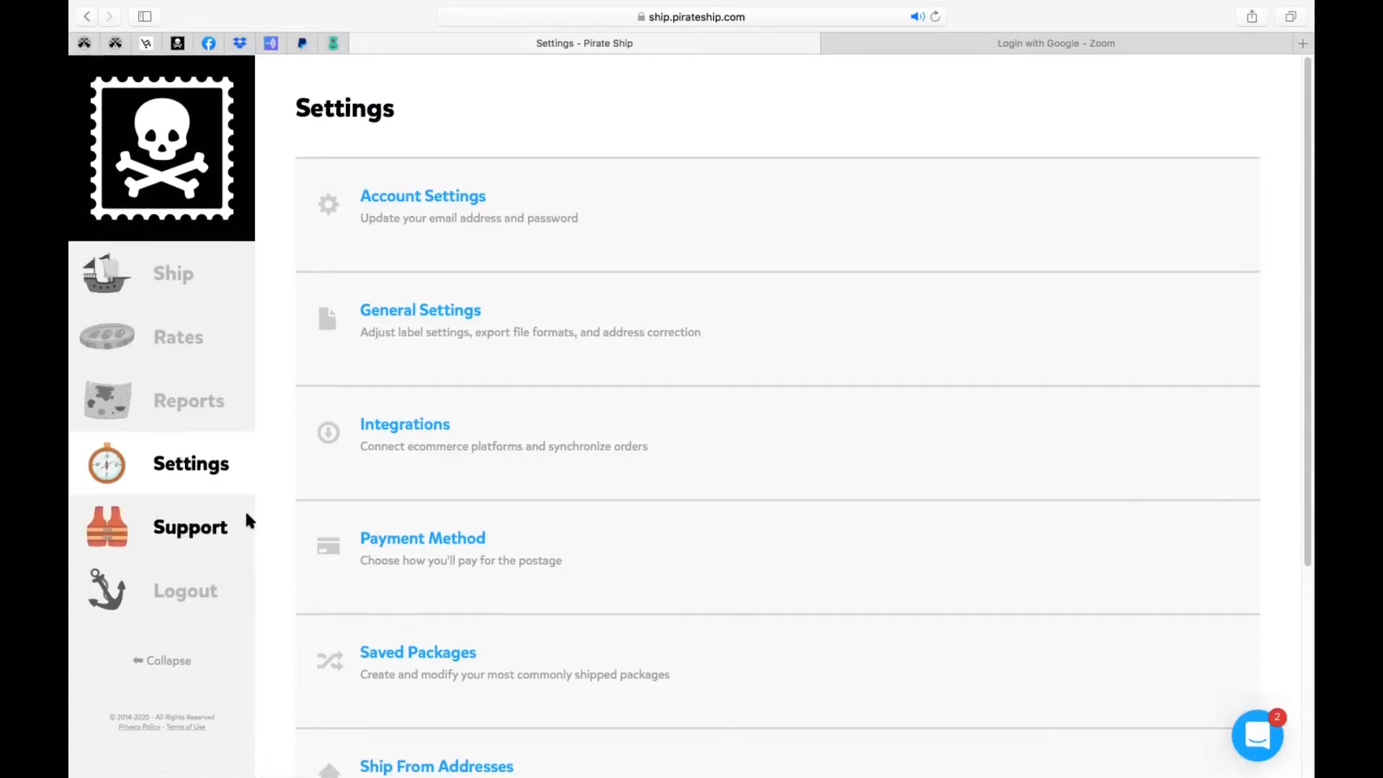
scroll(247, 518, down, 5)
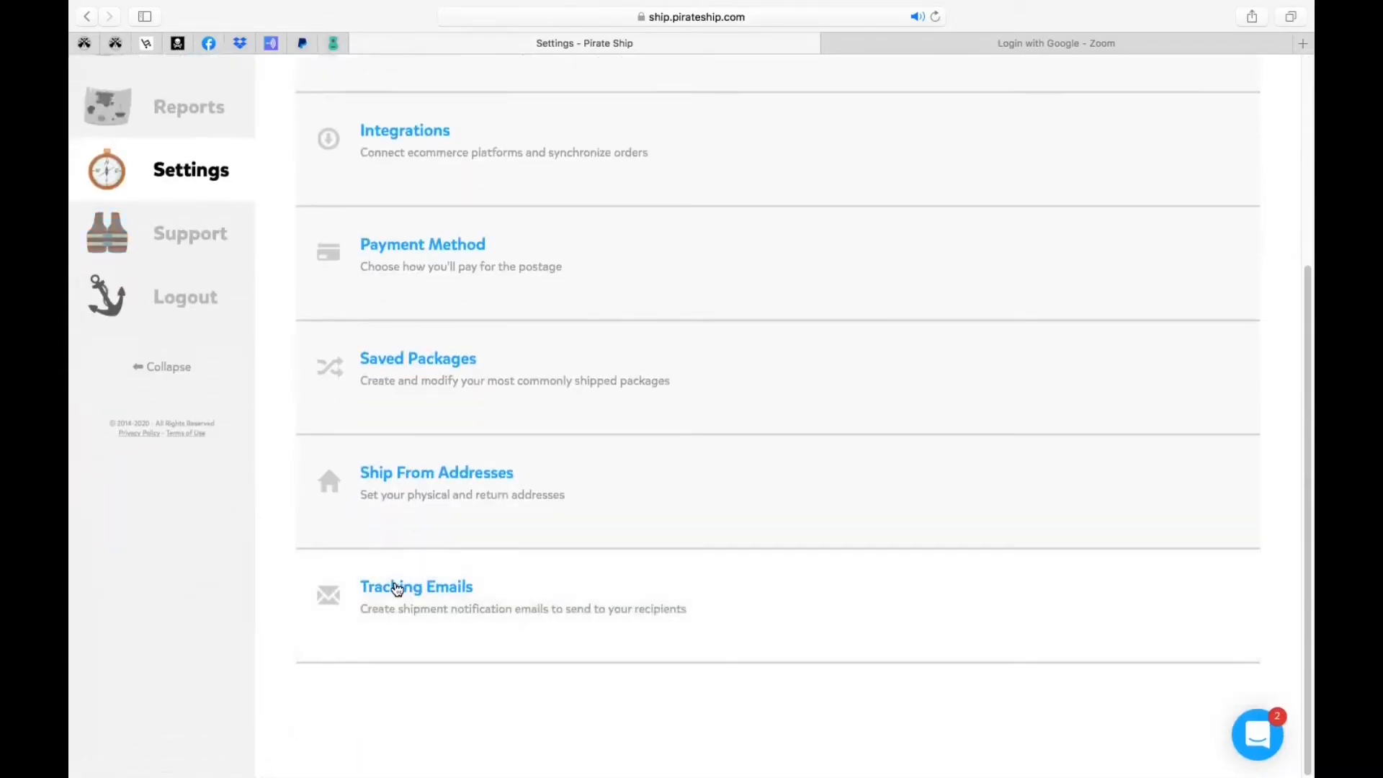
click(397, 590)
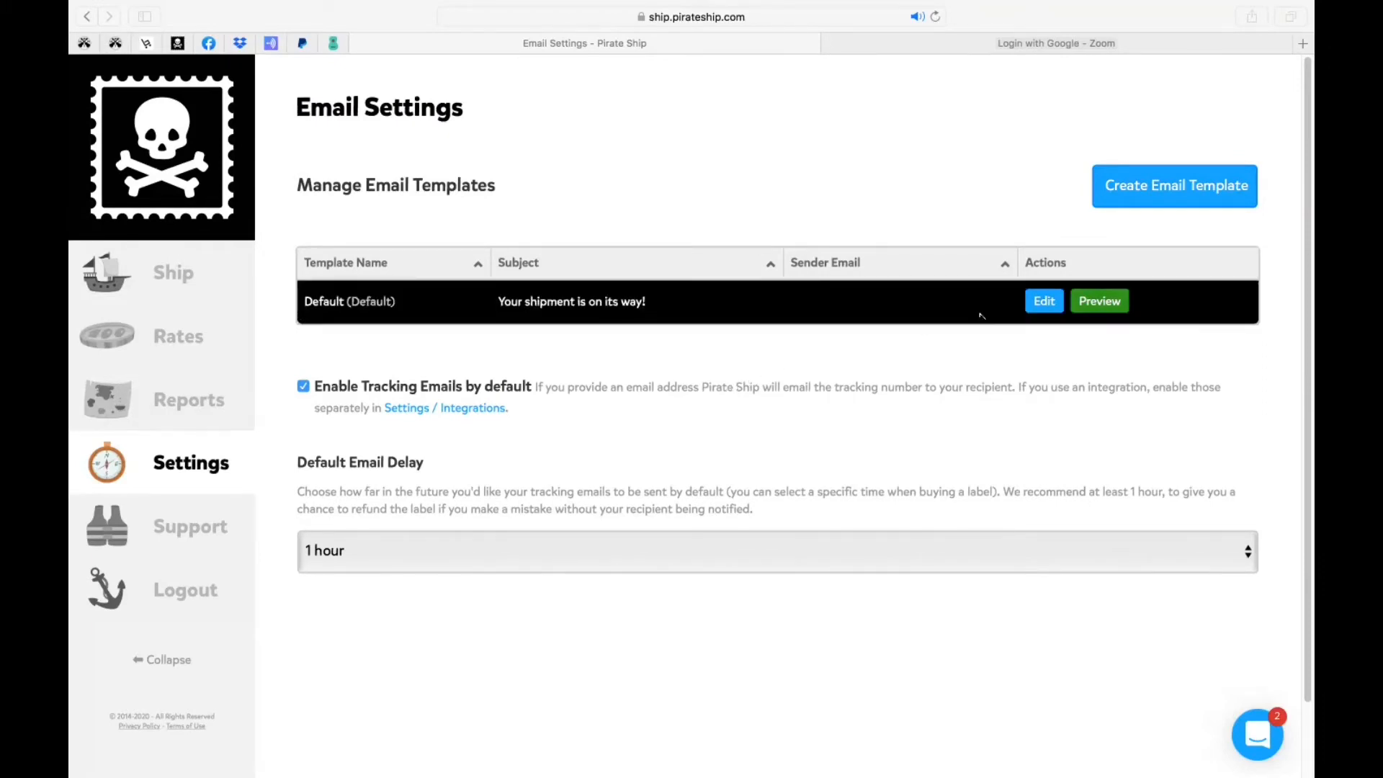
click(1046, 304)
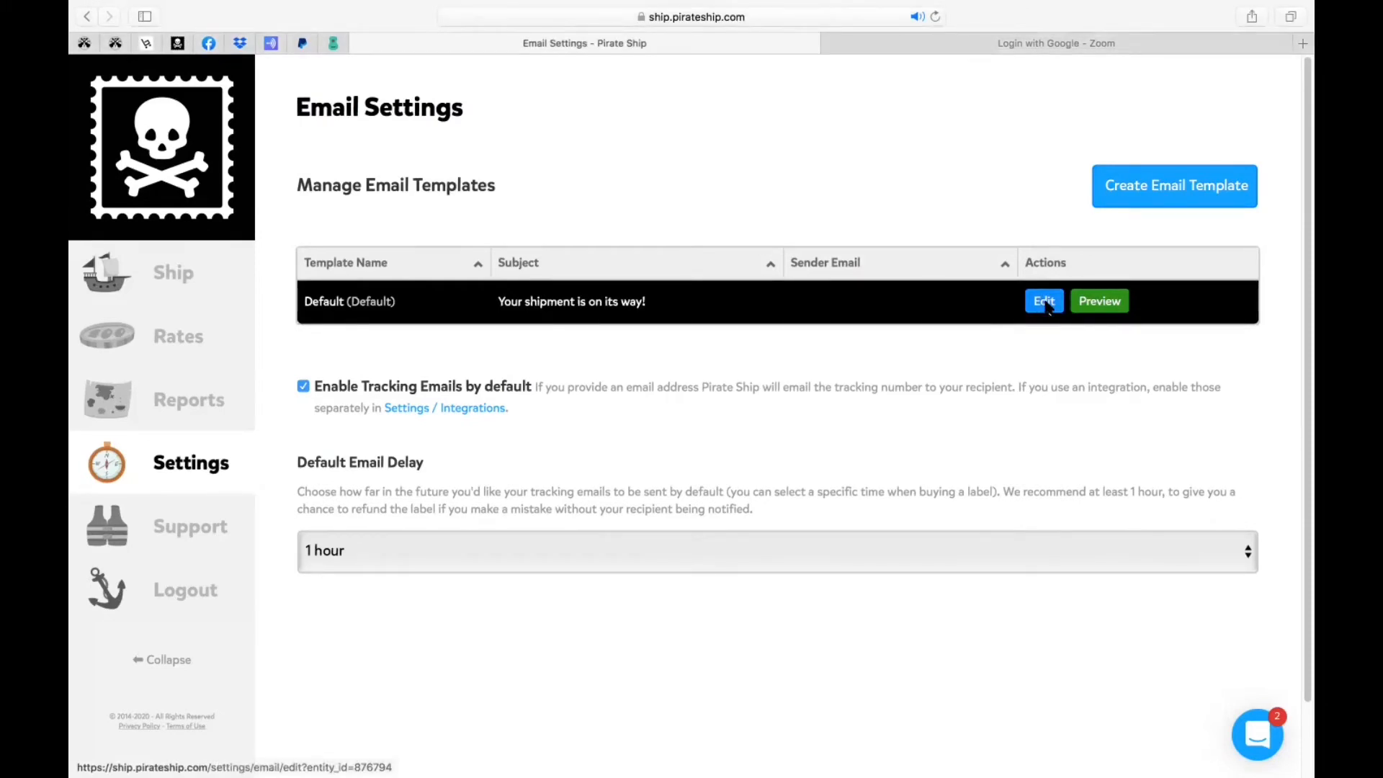
click(1045, 301)
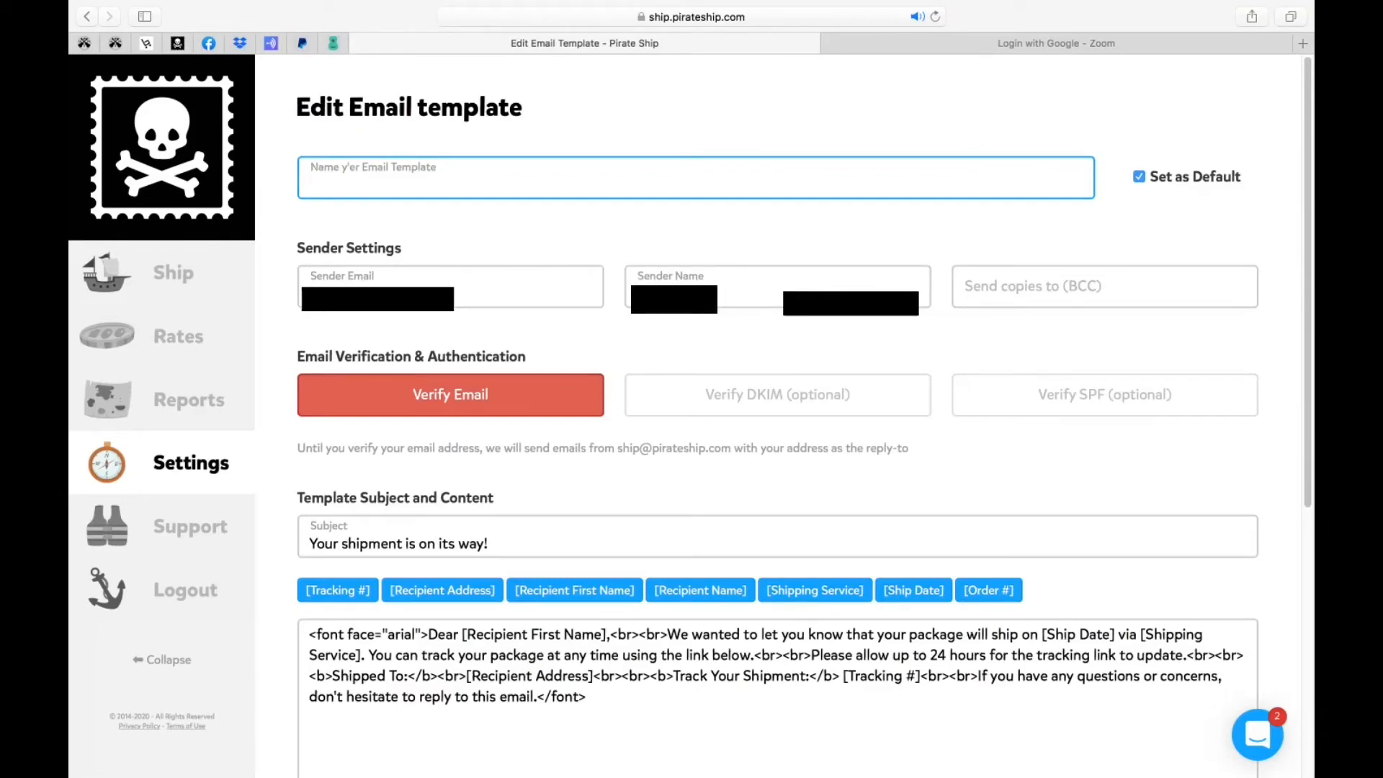
text(Business to All)
key(Return)
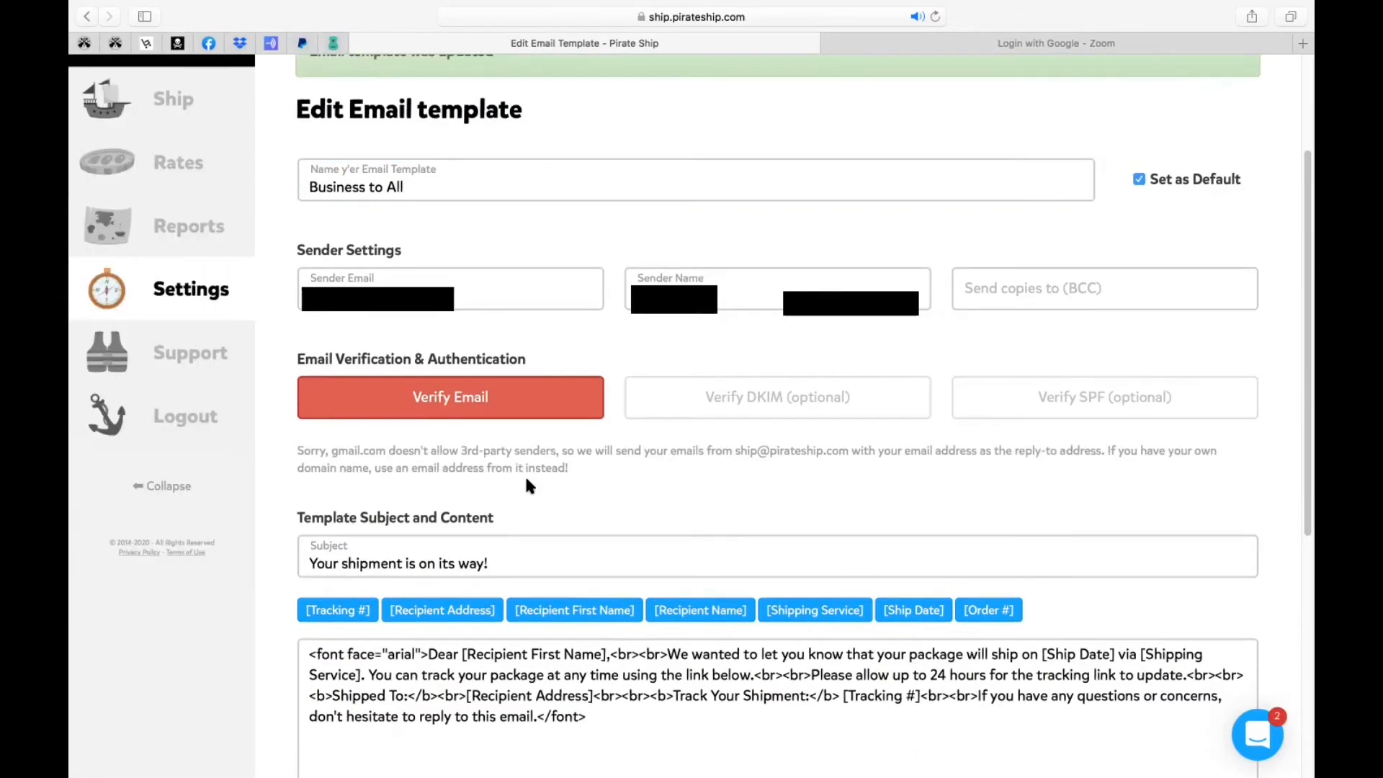
Replace the email template's subject with "Enjoy your Bling!".
click(500, 564)
drag(500, 563, 301, 549)
text(Enj)
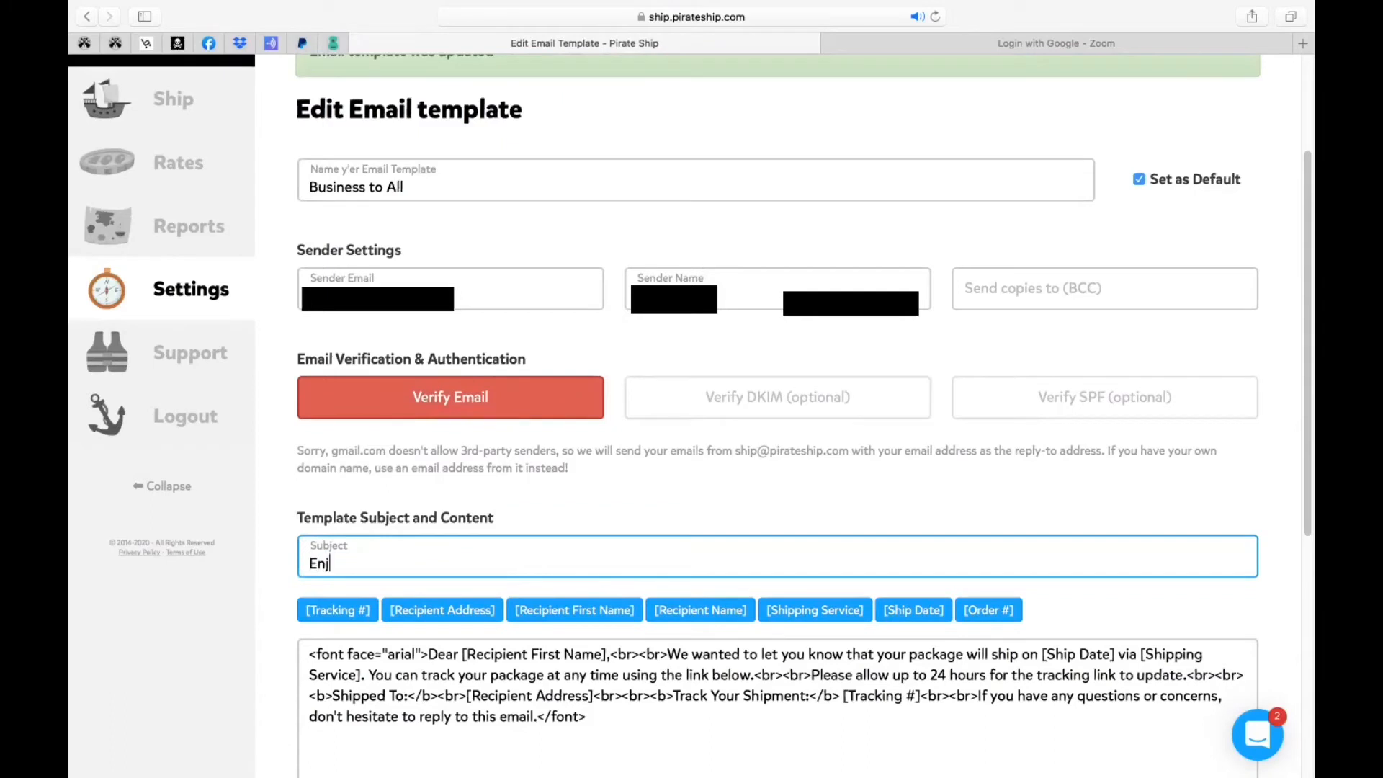
text(oy your Bling!)
Read through the template's message body, examining the recipient, ship date, shipping service and tracking placeholders and the closing reply sentence.
scroll(303, 555, down, 1)
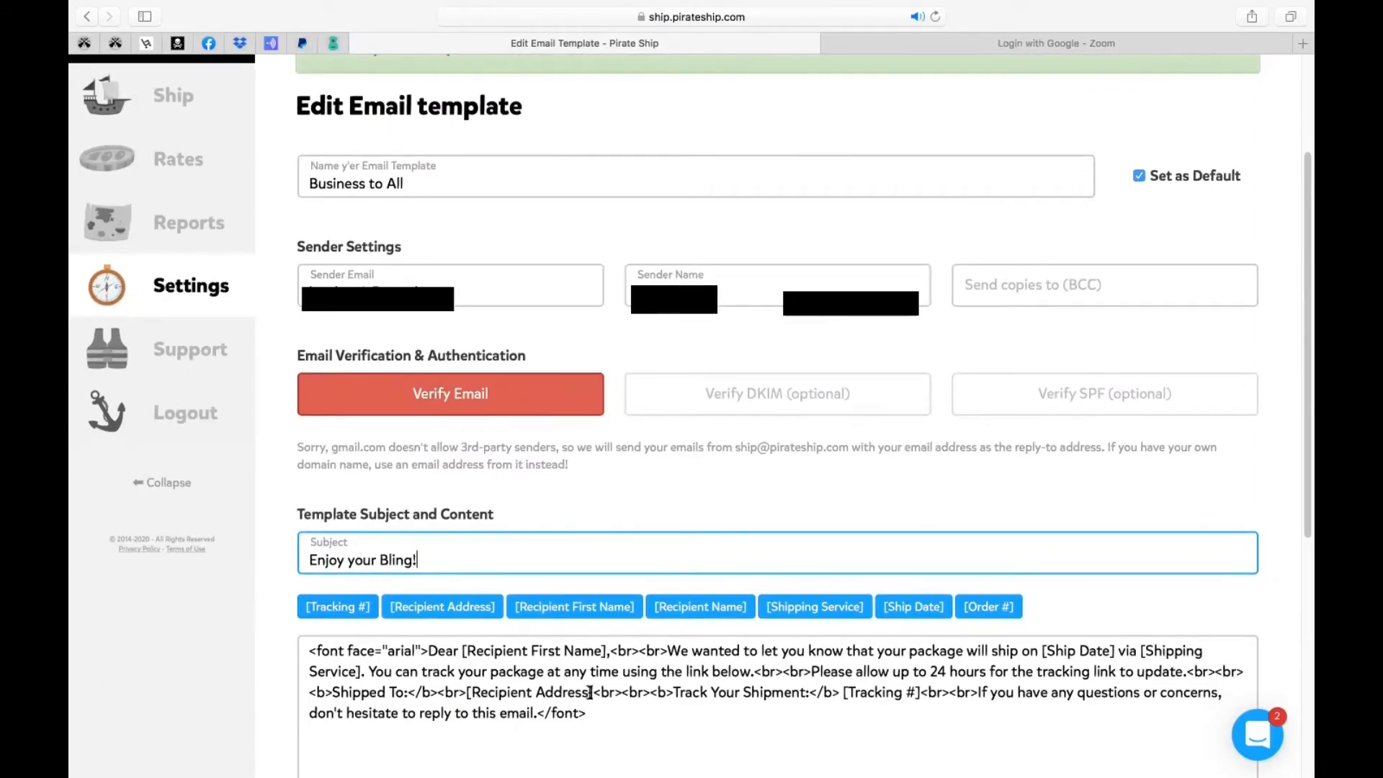
drag(603, 709, 295, 643)
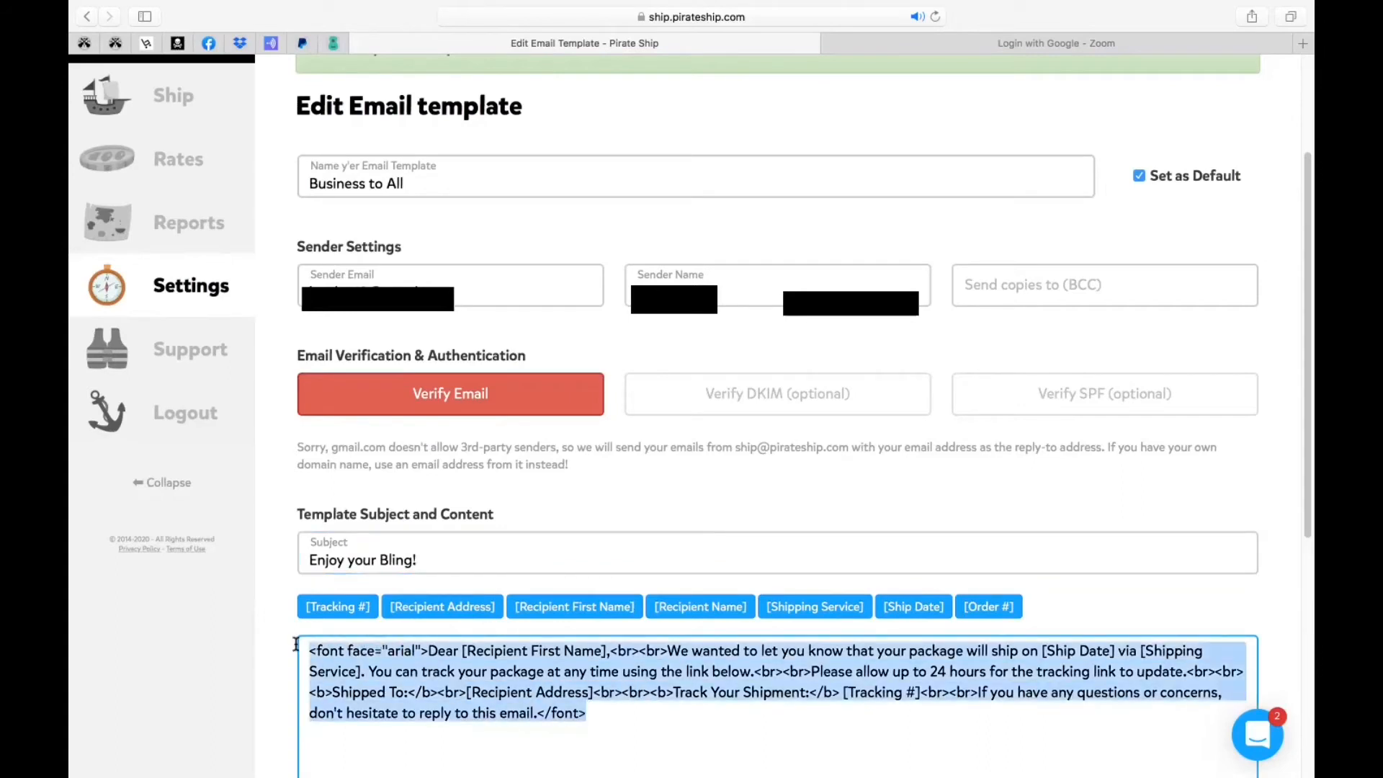
click(780, 718)
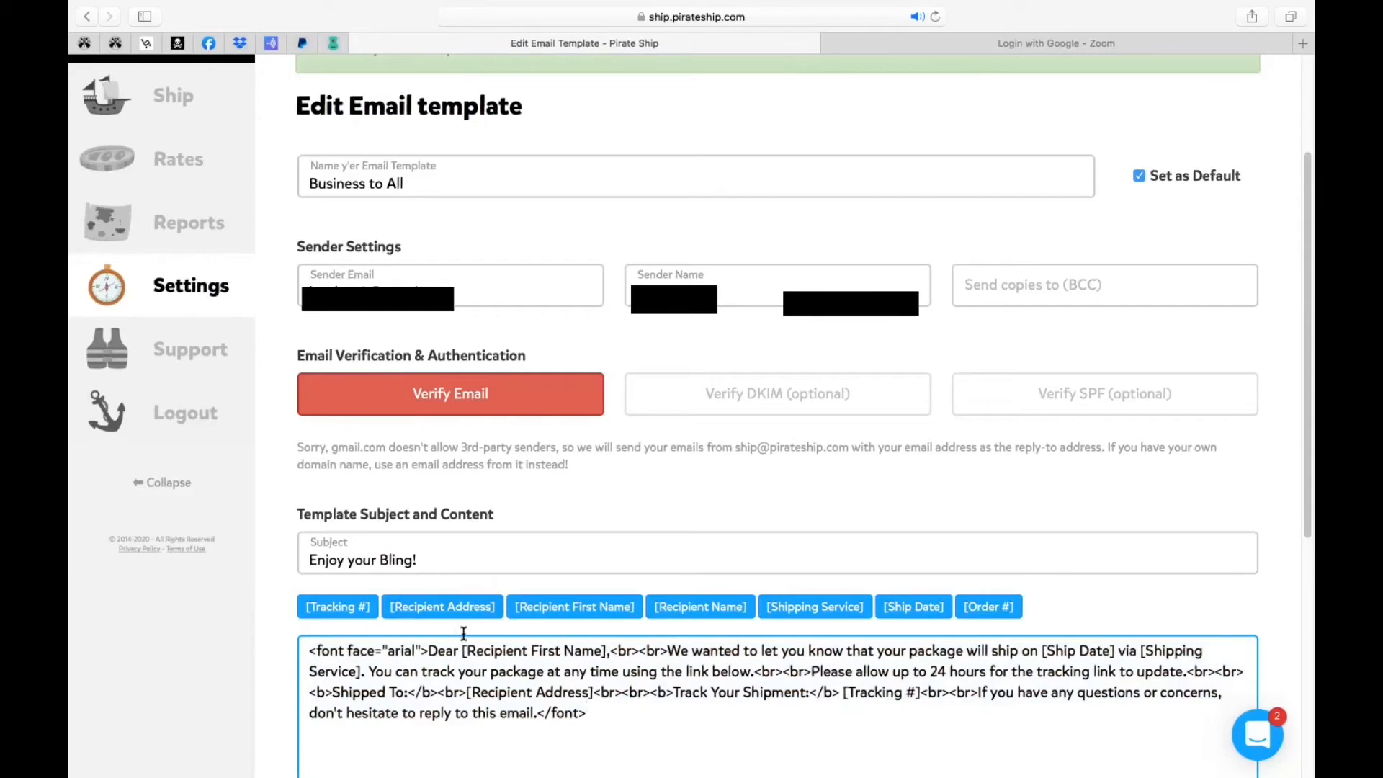
drag(467, 651, 894, 654)
drag(667, 650, 903, 648)
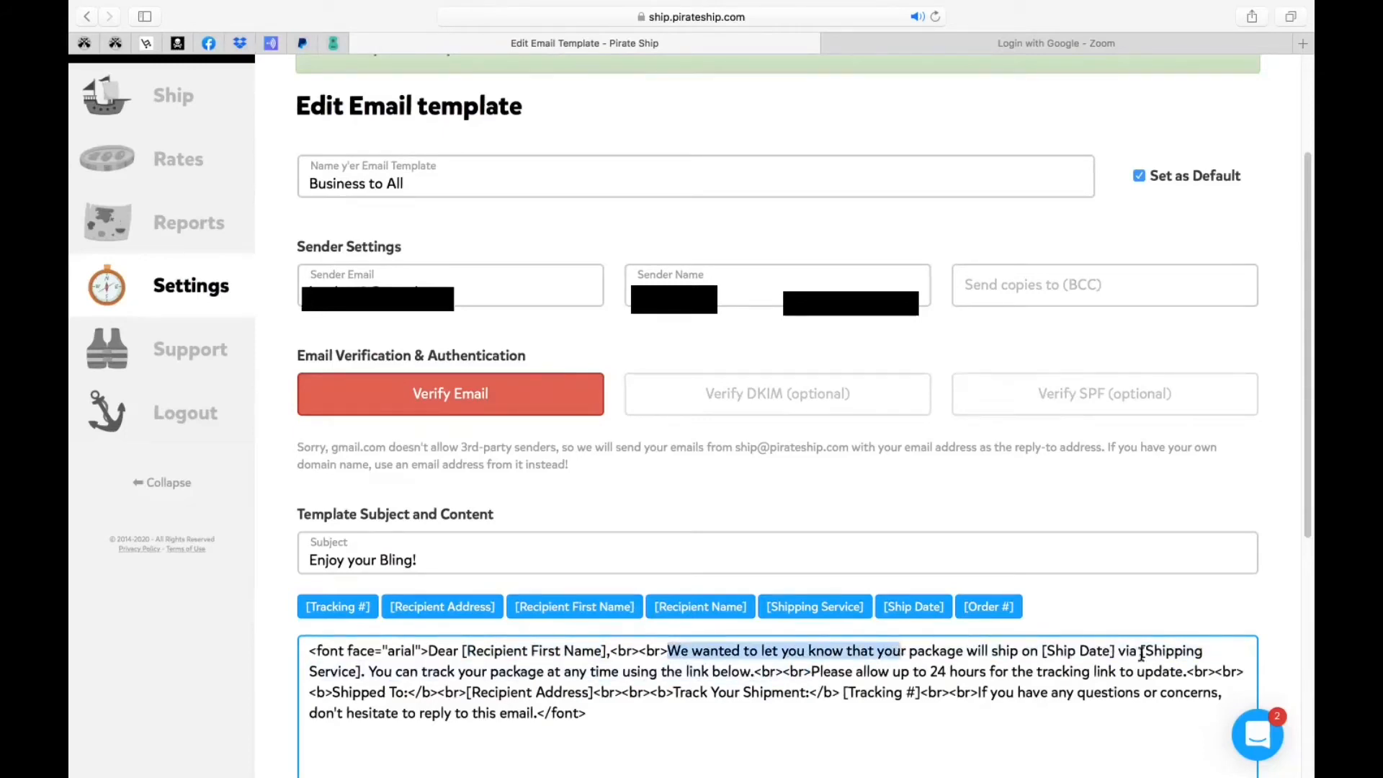
drag(1111, 651, 1047, 650)
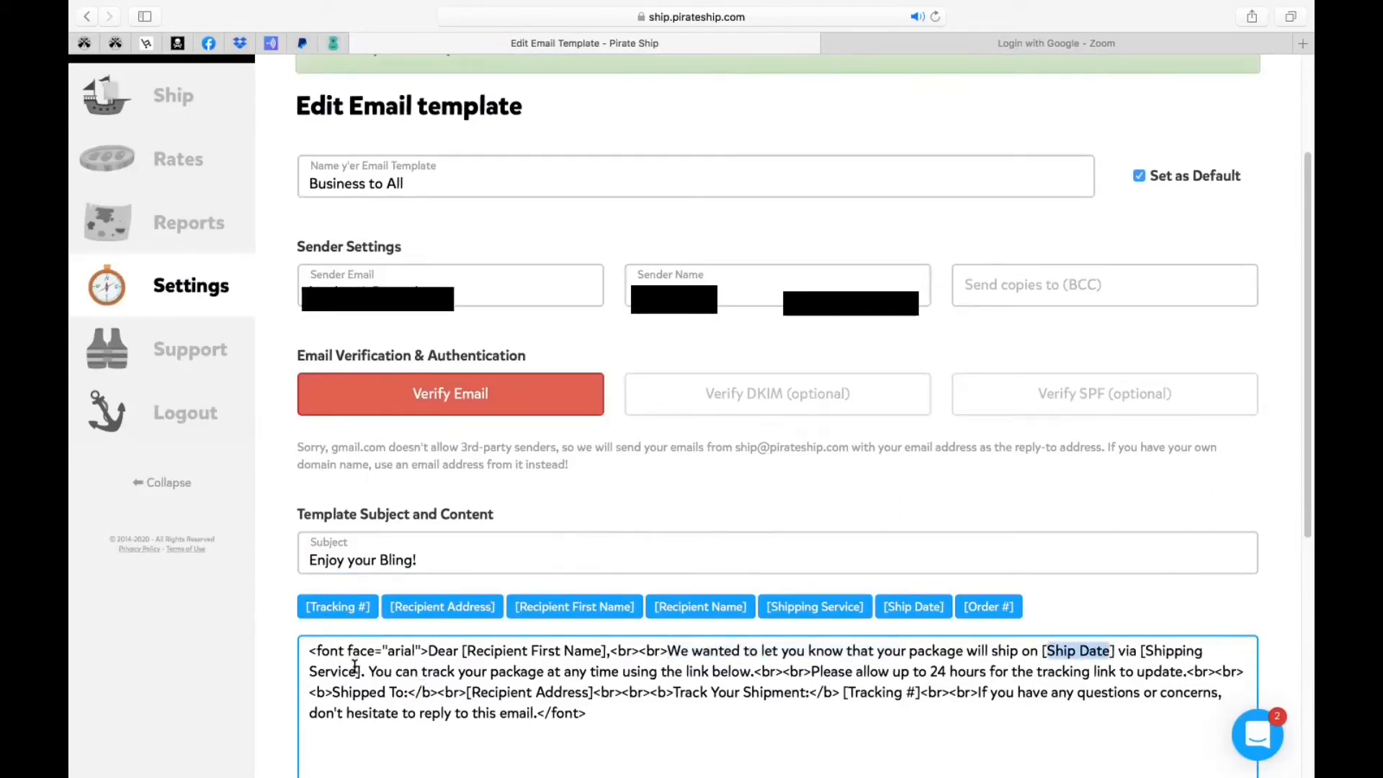
click(324, 668)
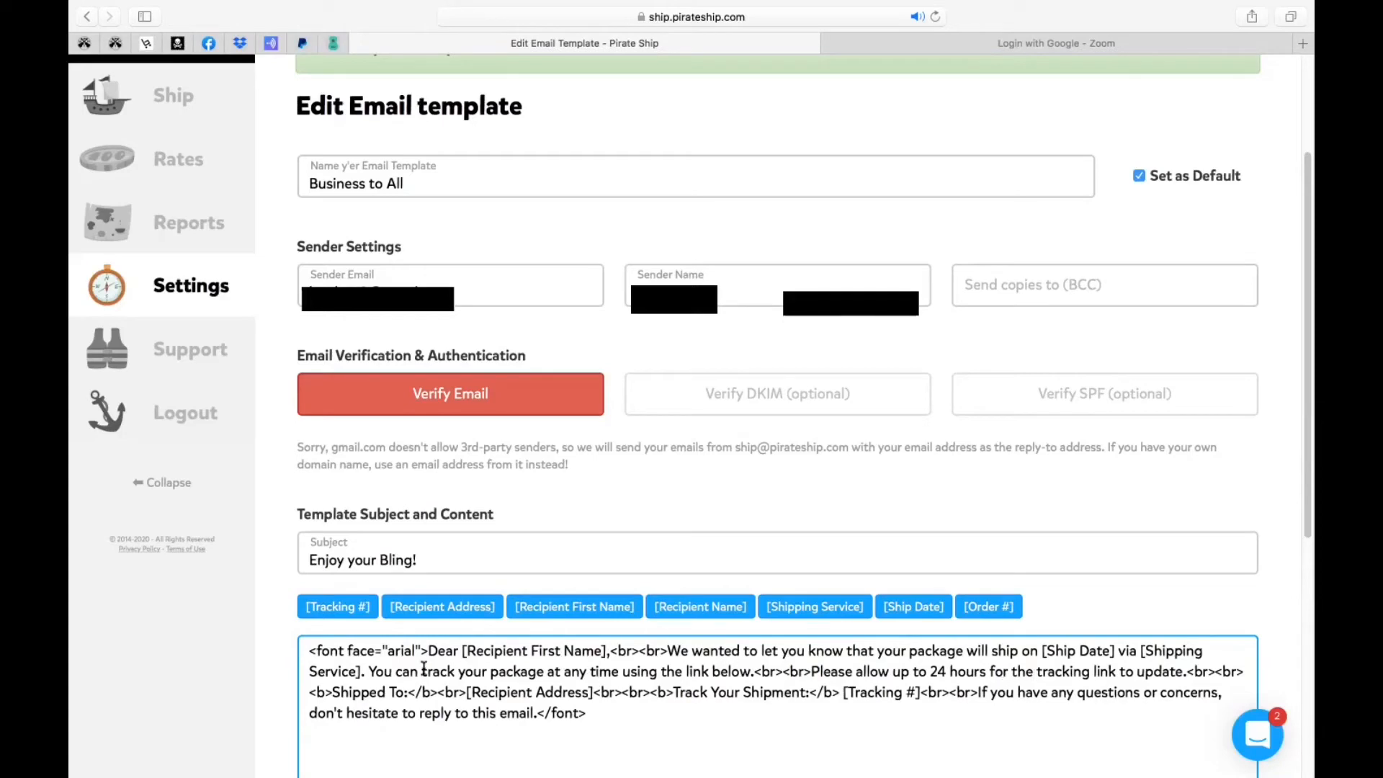
drag(753, 671, 972, 697)
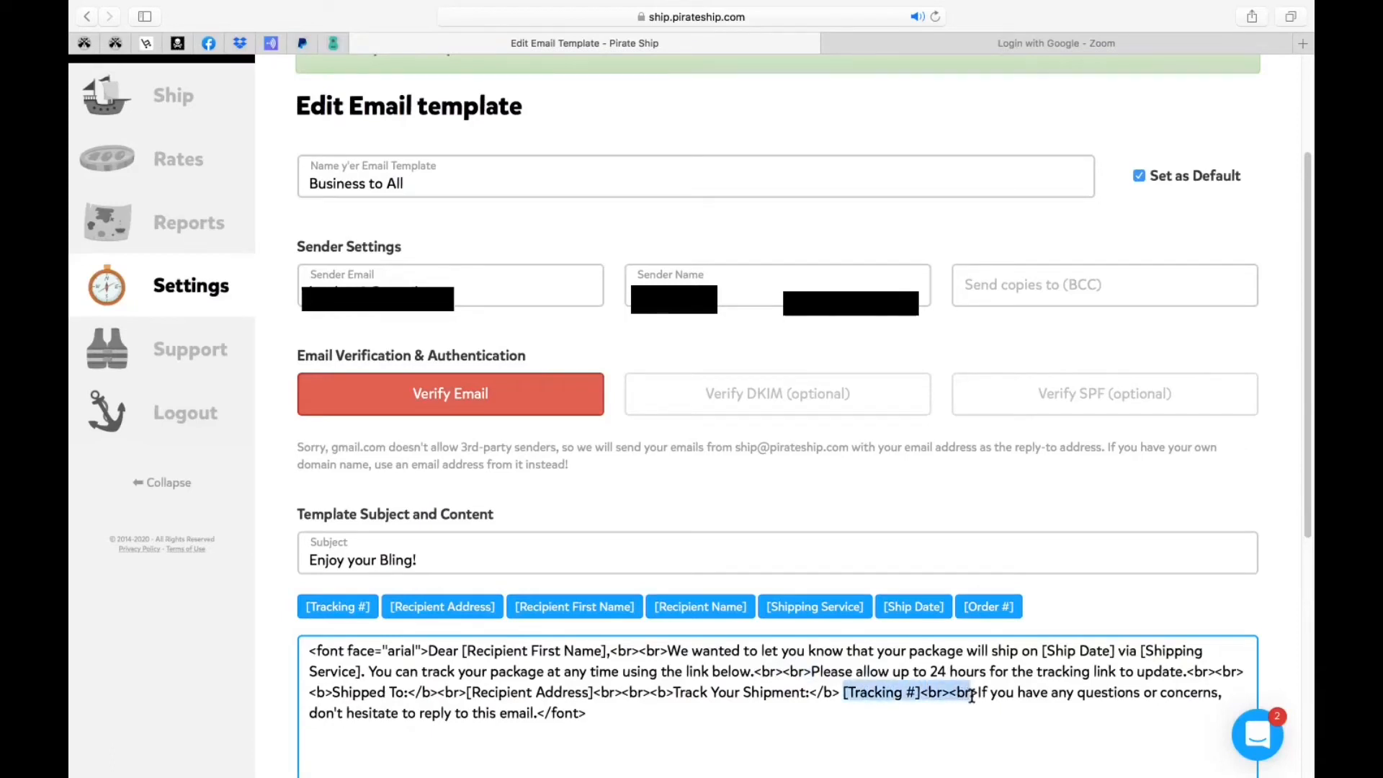
click(1070, 697)
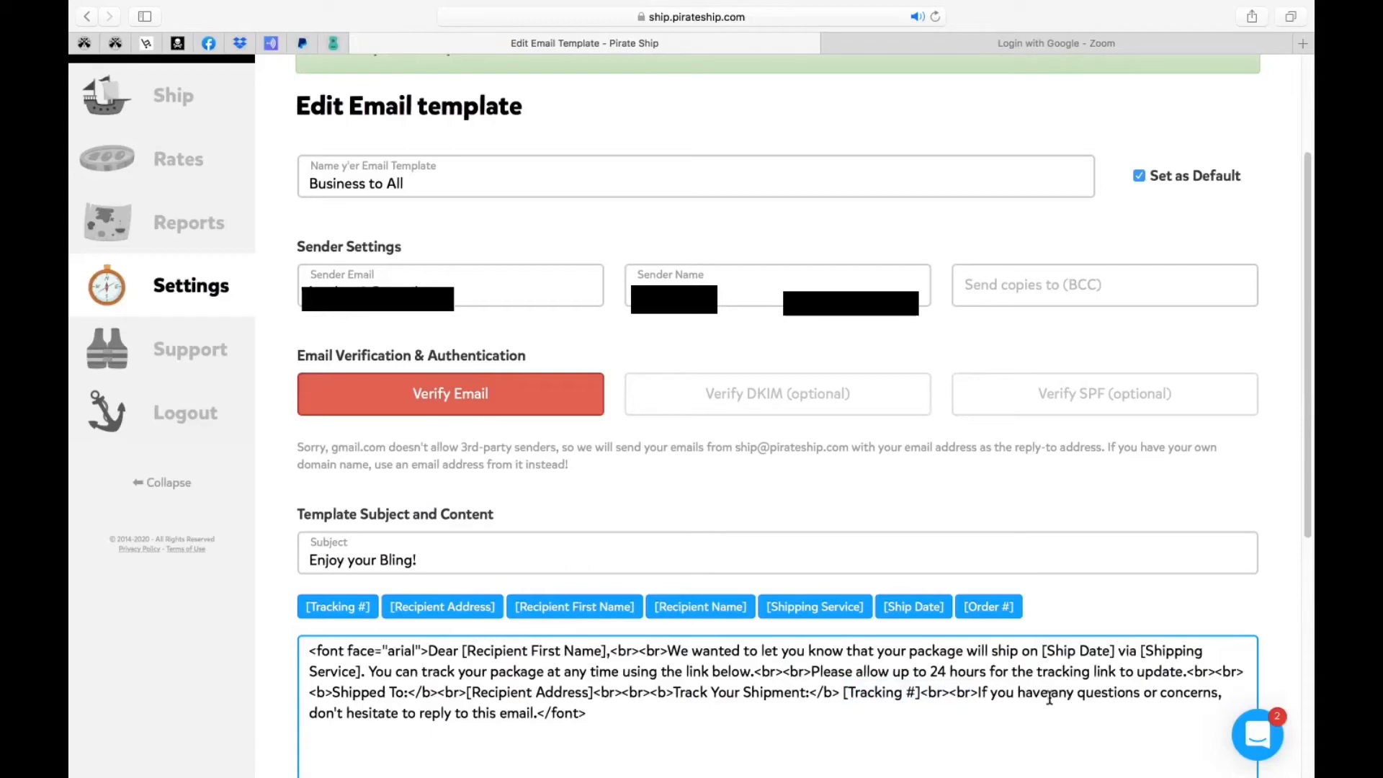
drag(991, 695, 1180, 702)
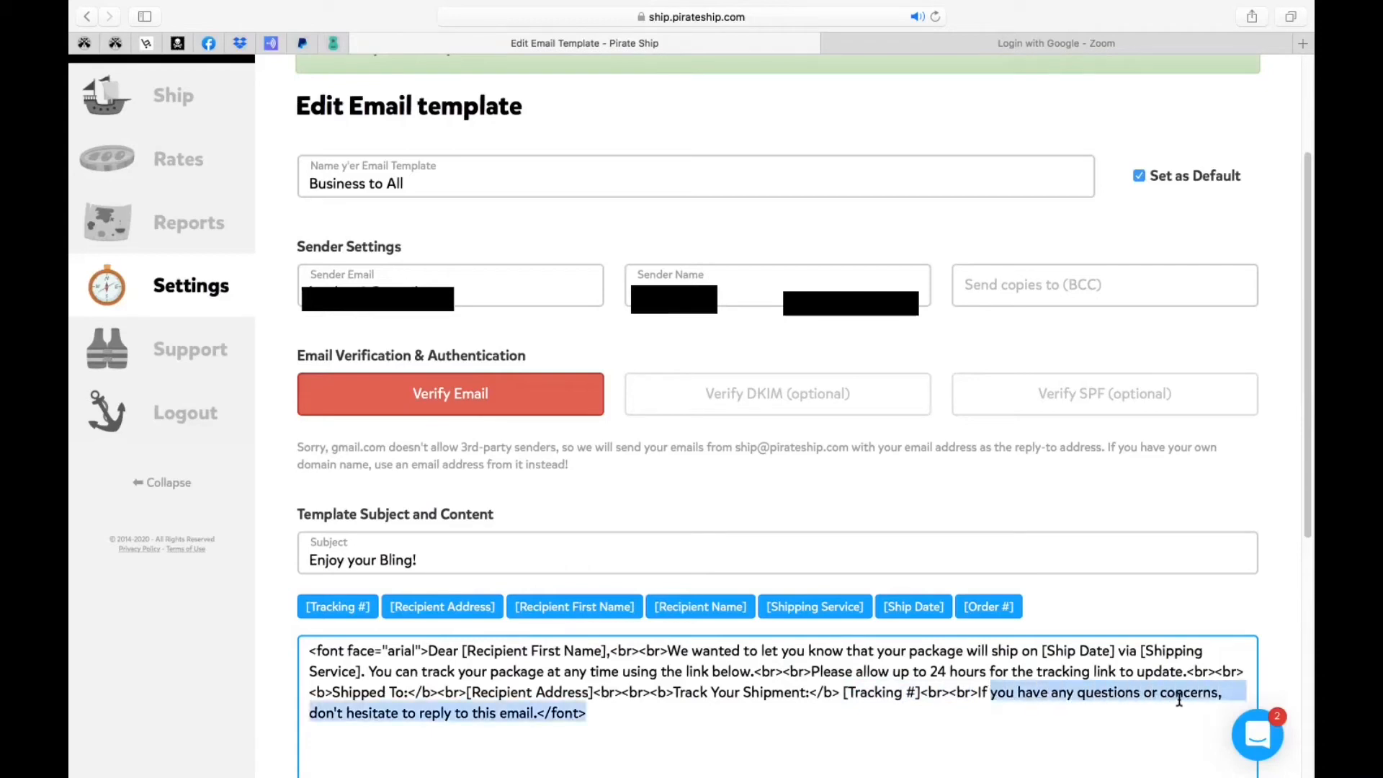
drag(495, 712, 312, 713)
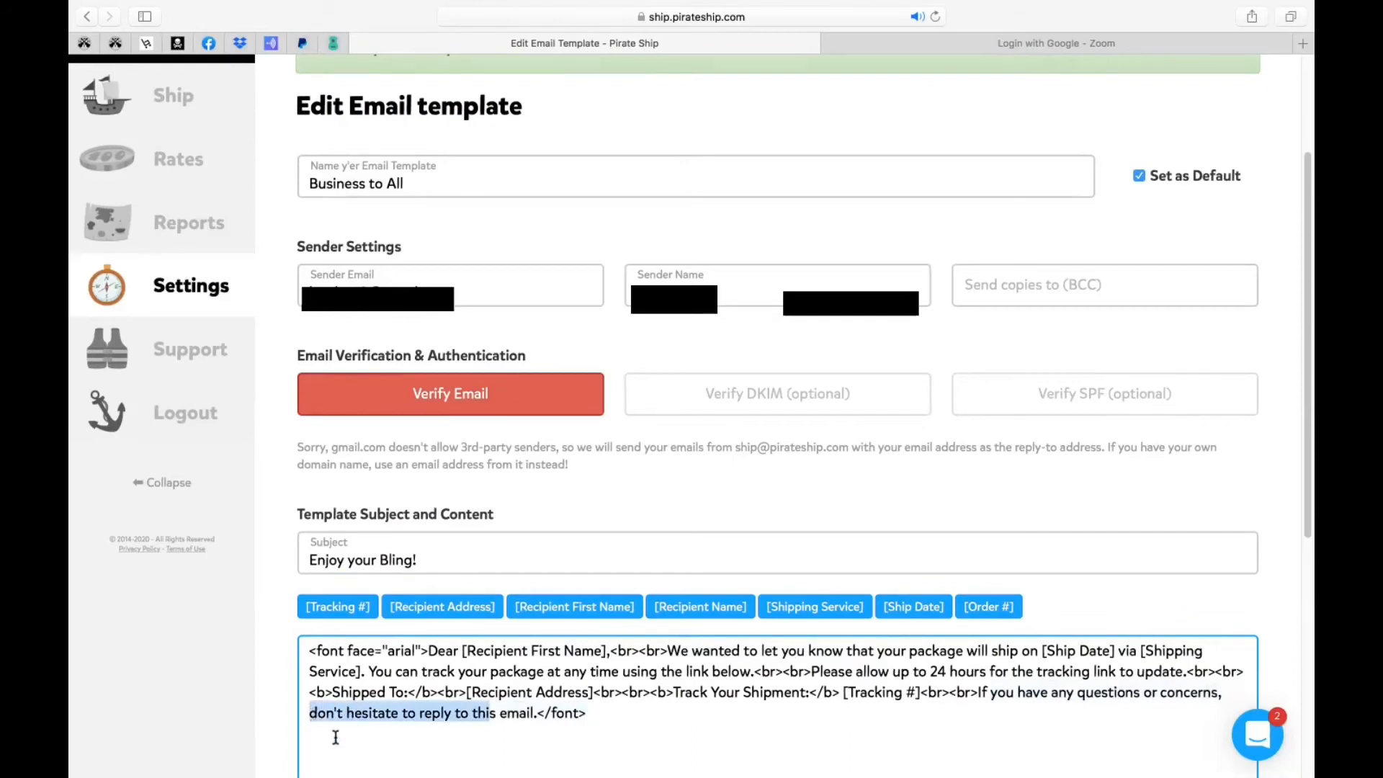
Add the sentence "I appreciate you shopping with me." at the end of the template's message, before the closing font tag.
click(531, 713)
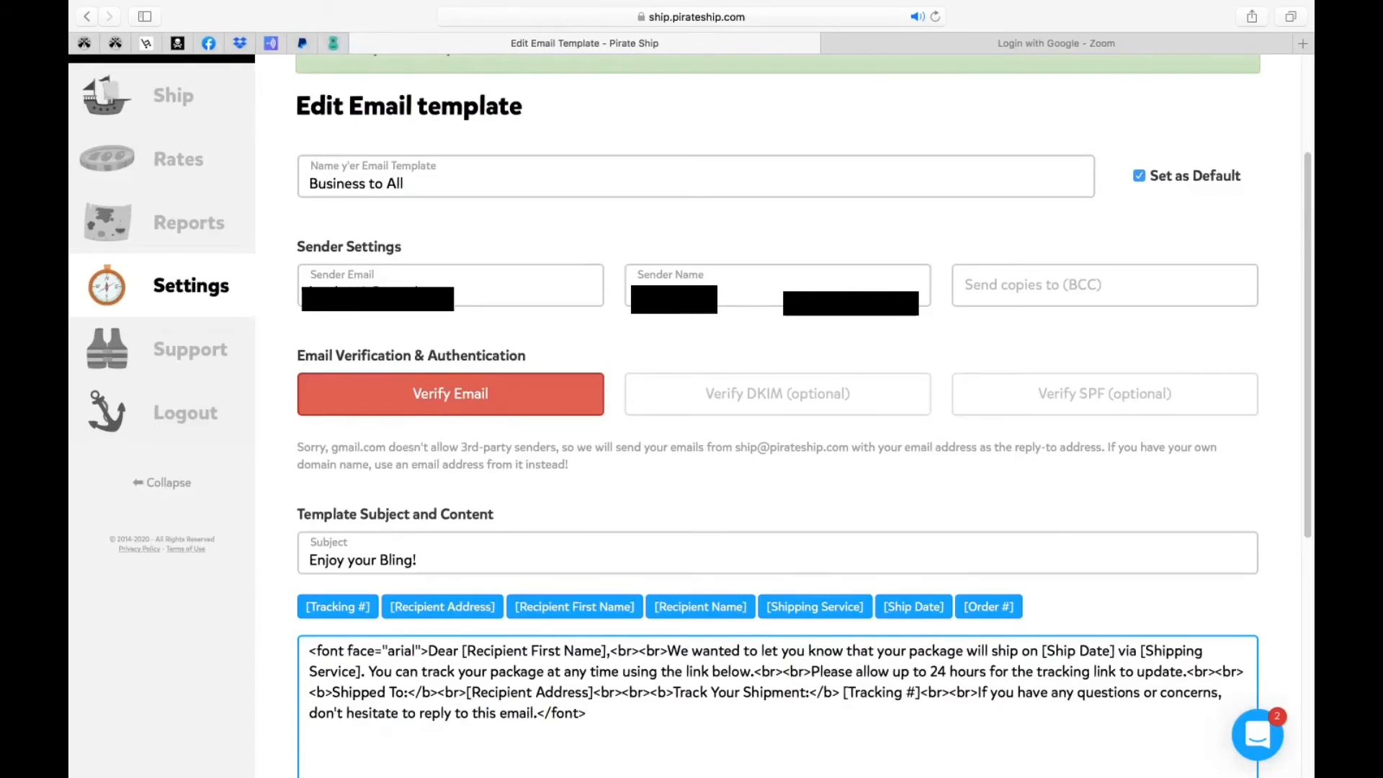
text(.  )
text(I appreciate you shop)
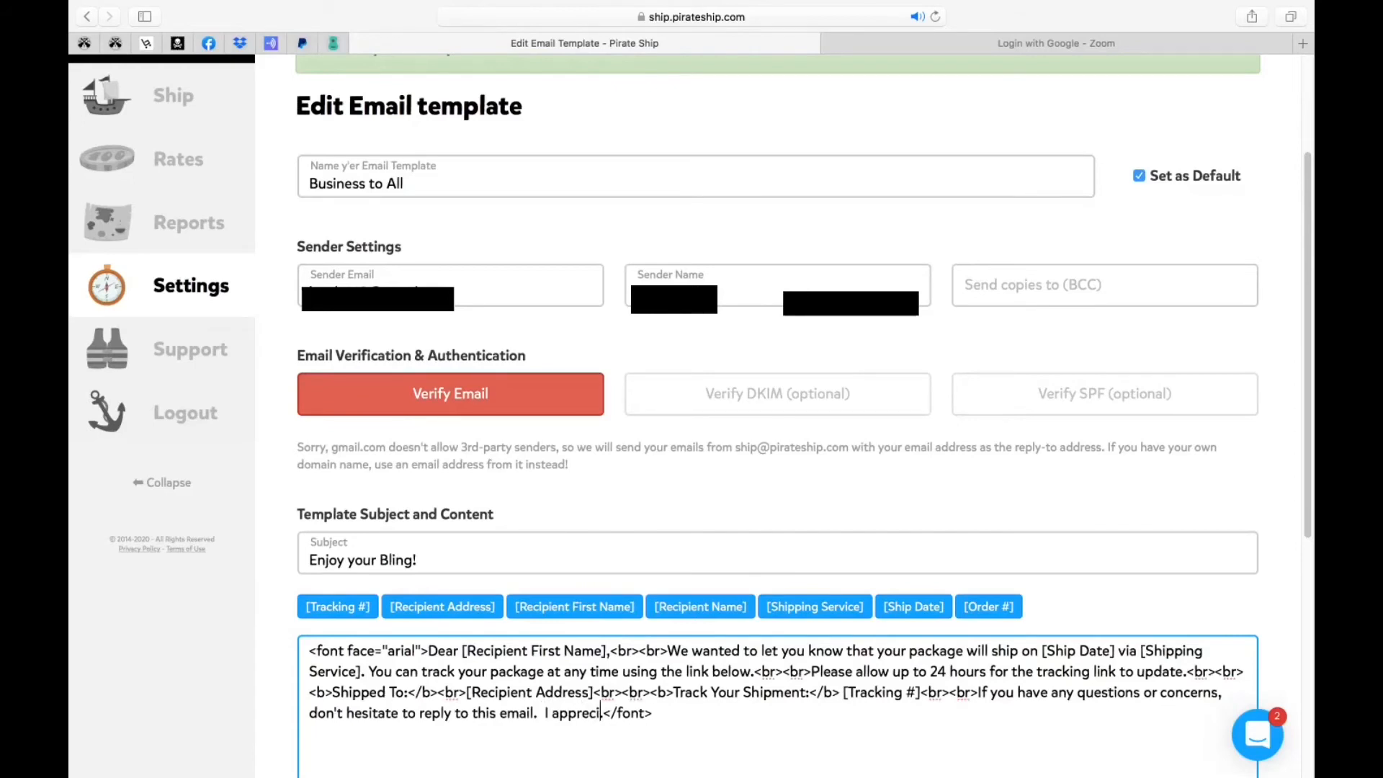
text(ping with me.)
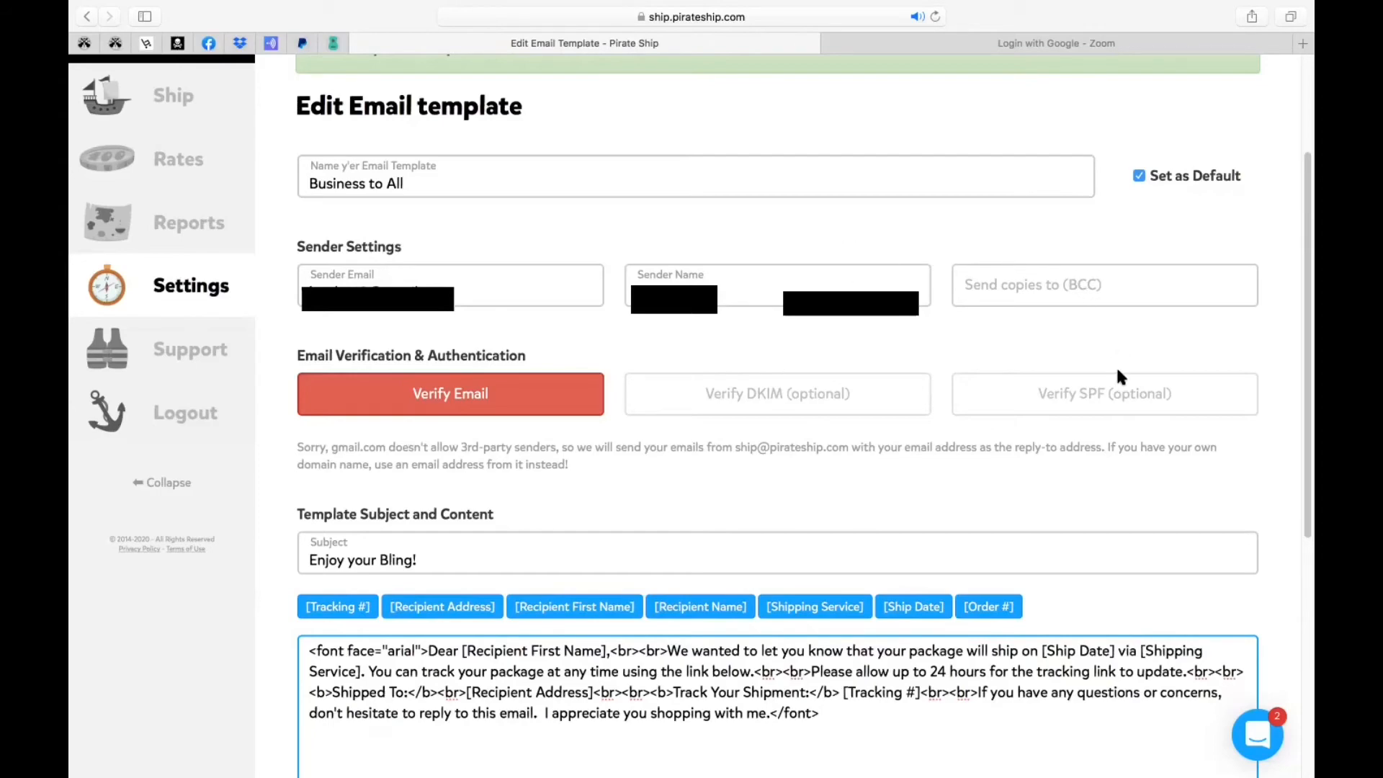
scroll(1118, 370, down, 3)
scroll(1118, 373, down, 5)
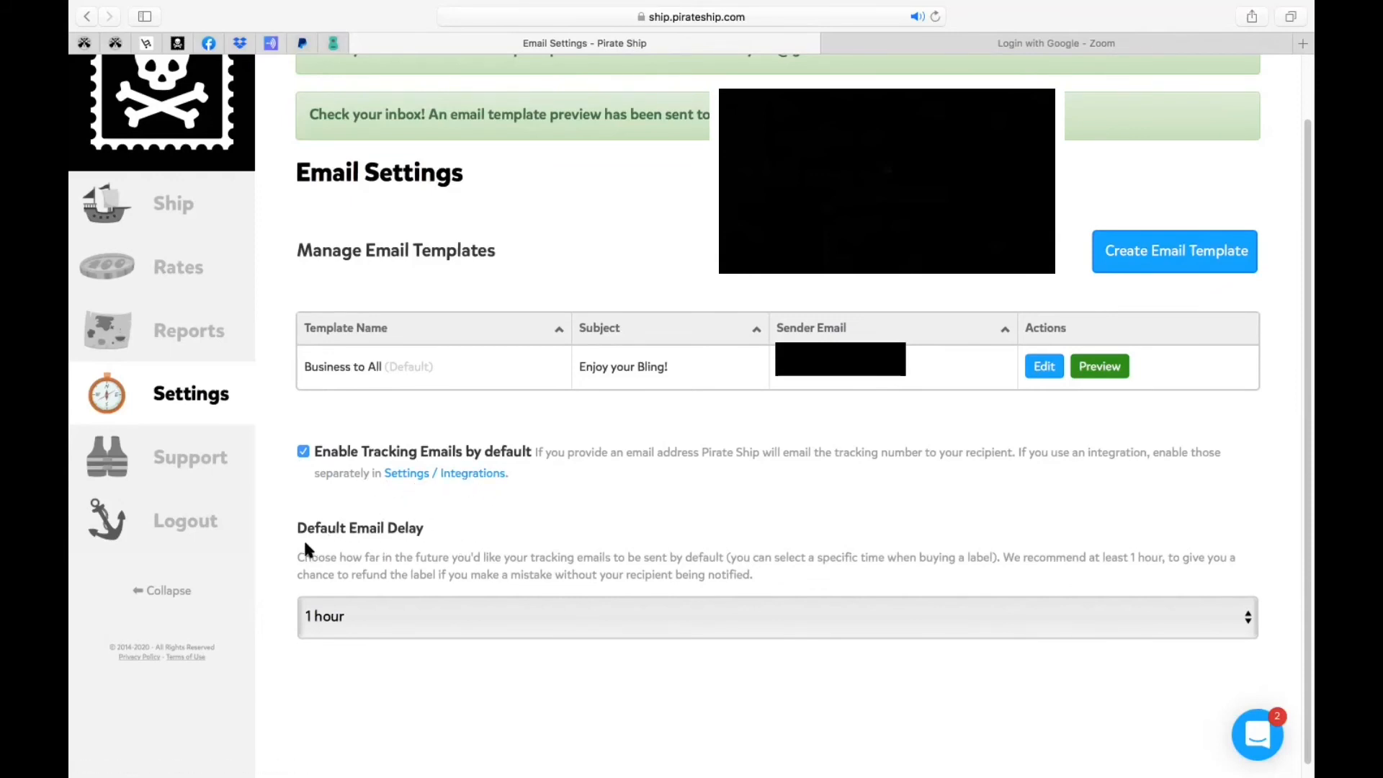
Review the default email delay options for tracking emails and choose 1 hour.
click(1248, 621)
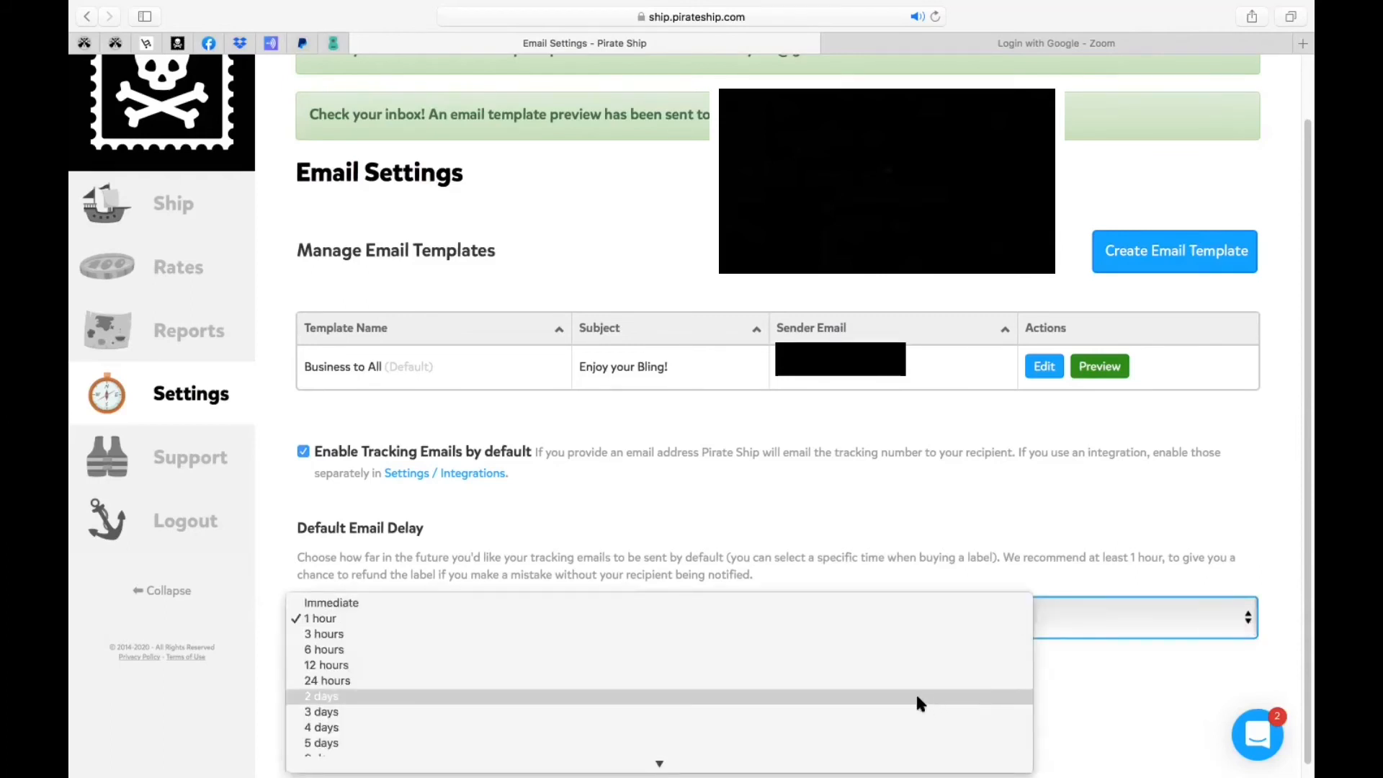
mouse_move(697, 761)
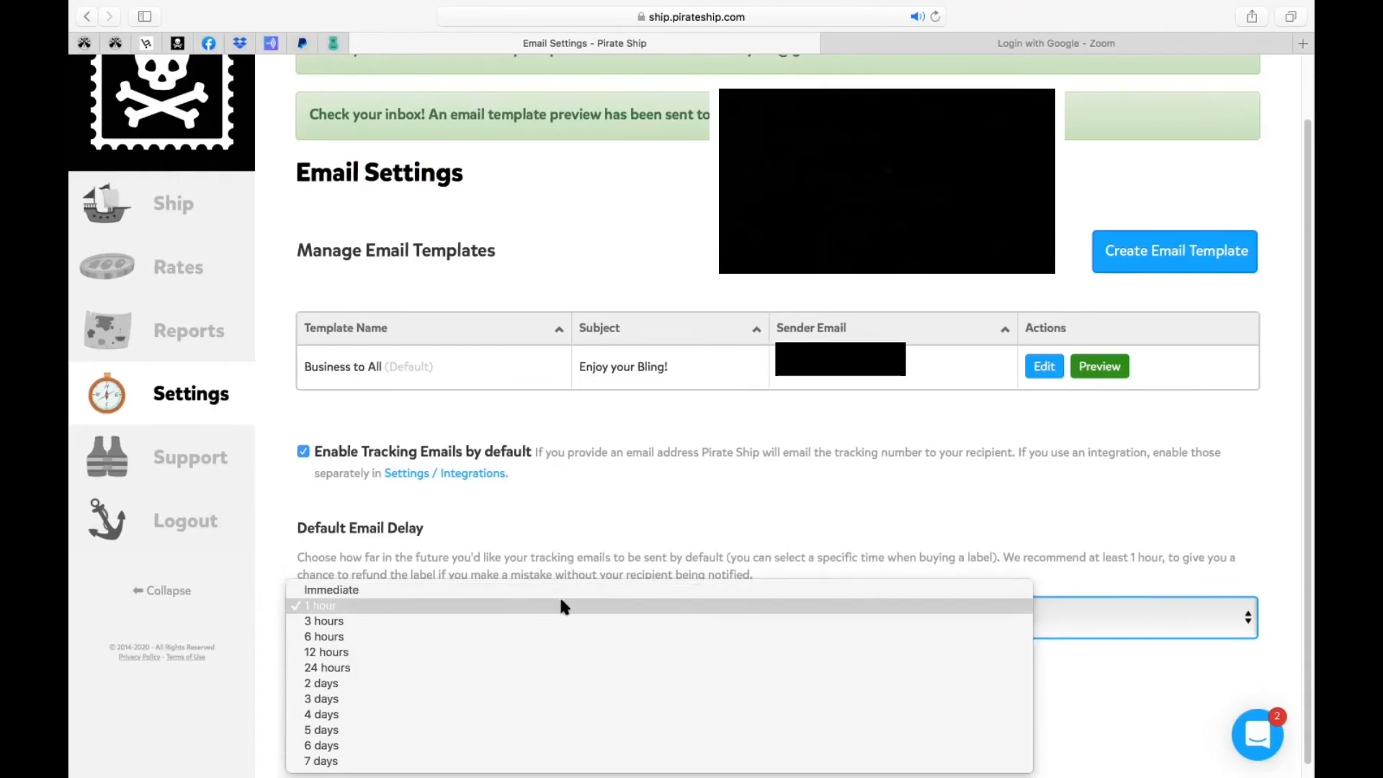
click(559, 602)
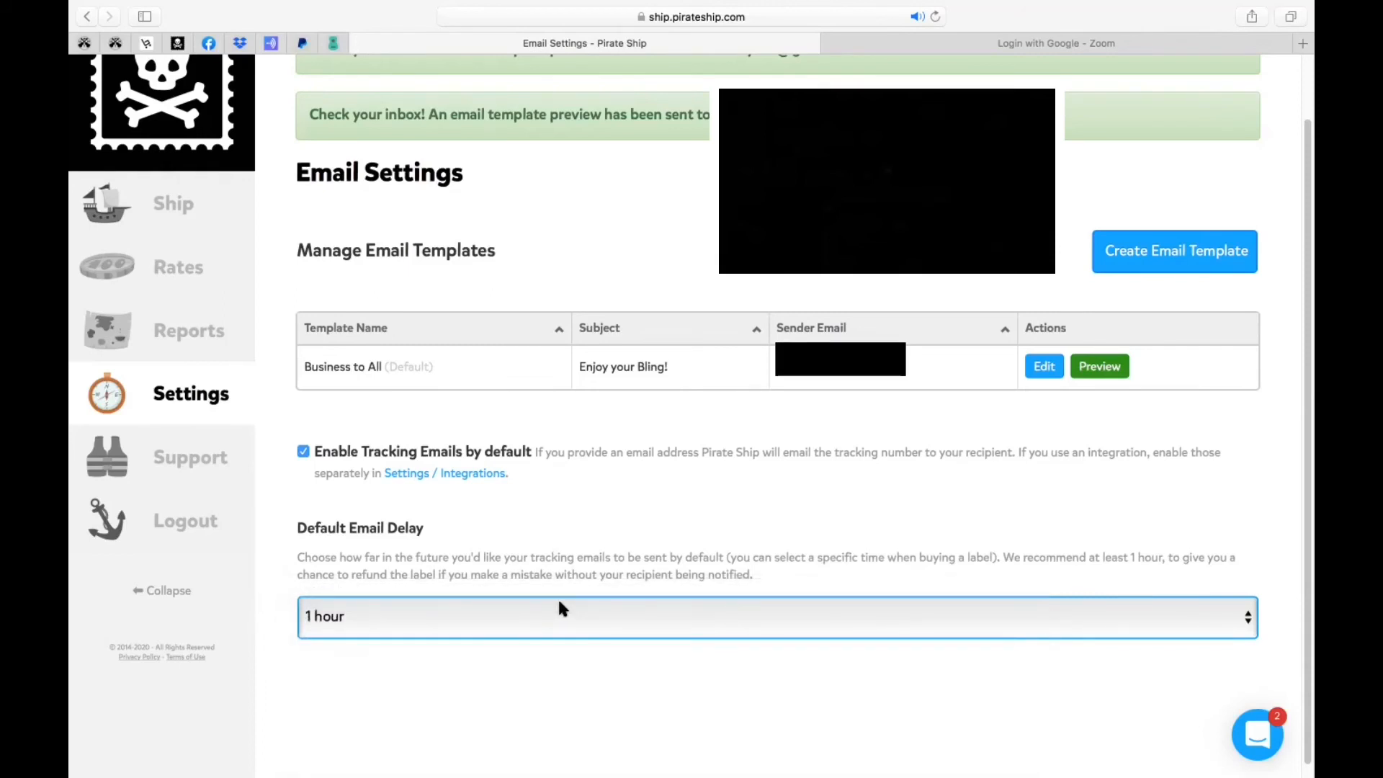